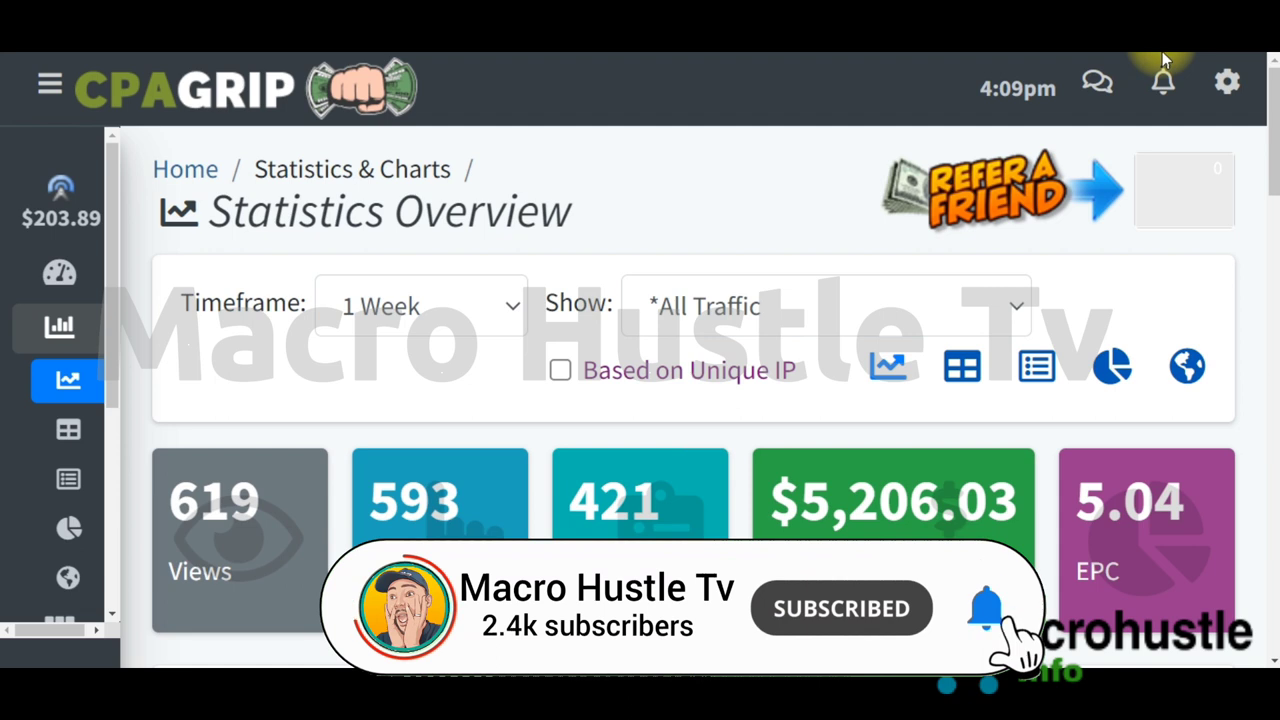
Highlight the $5,206.03 revenue figure on the one-week Statistics Overview.
mouse_move(51, 223)
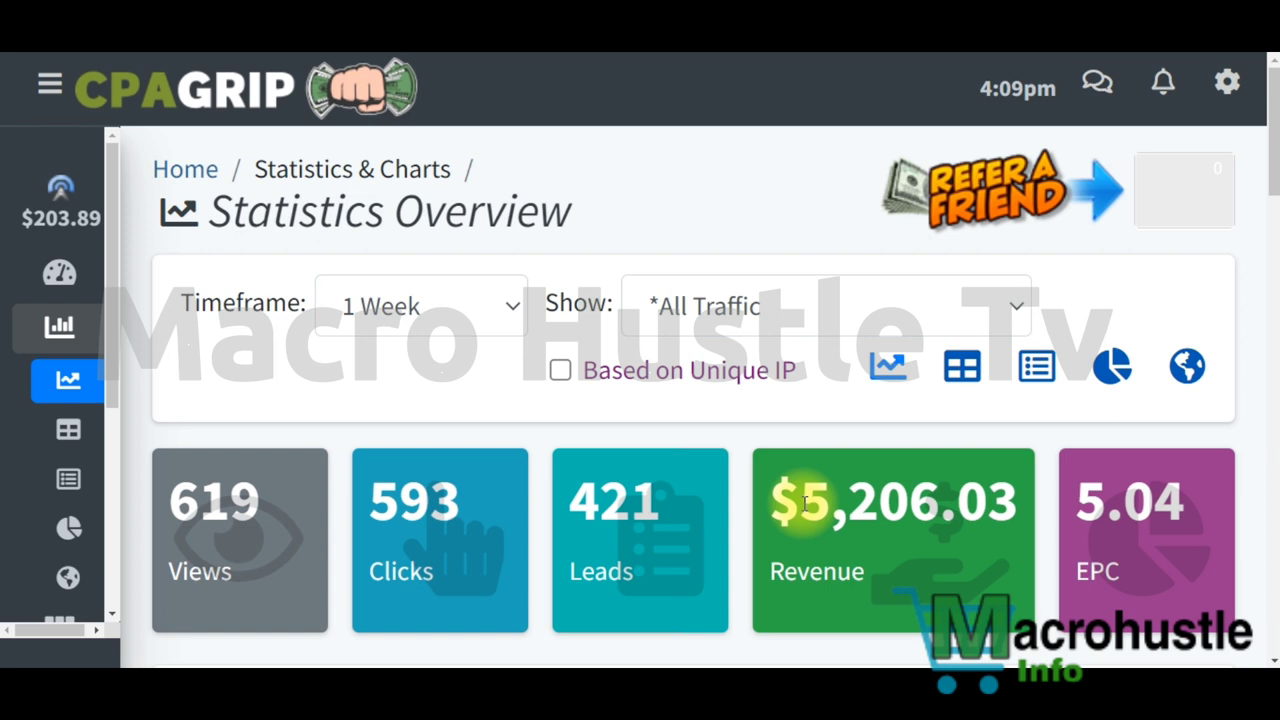
drag(803, 503, 1018, 512)
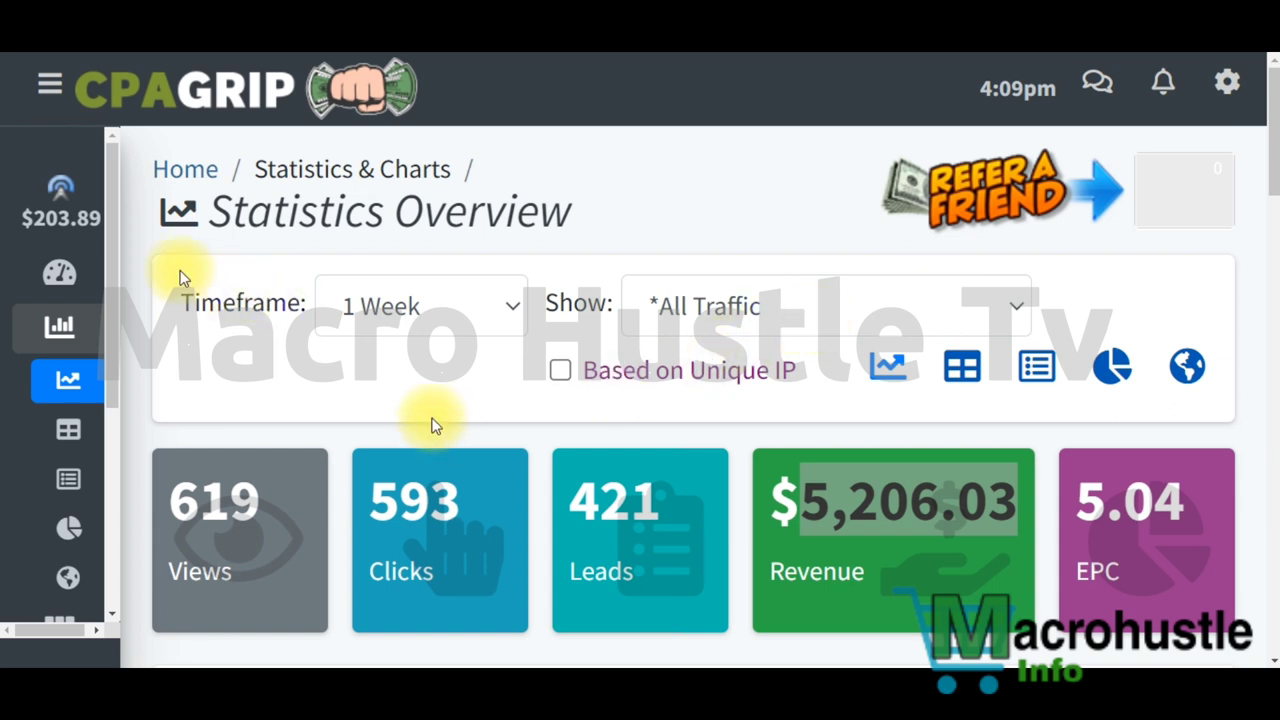
mouse_move(70, 238)
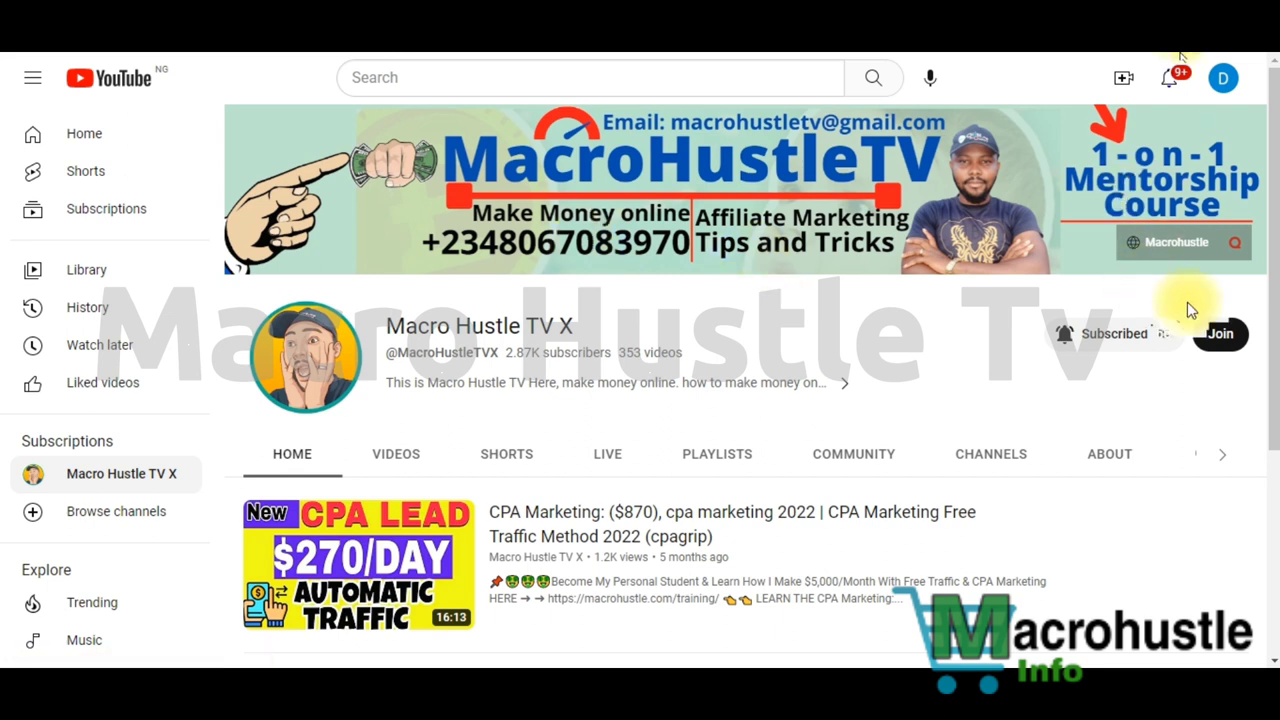
Unsubscribe and resubscribe to the channel, setting its notification bell to All.
click(1148, 338)
click(1150, 340)
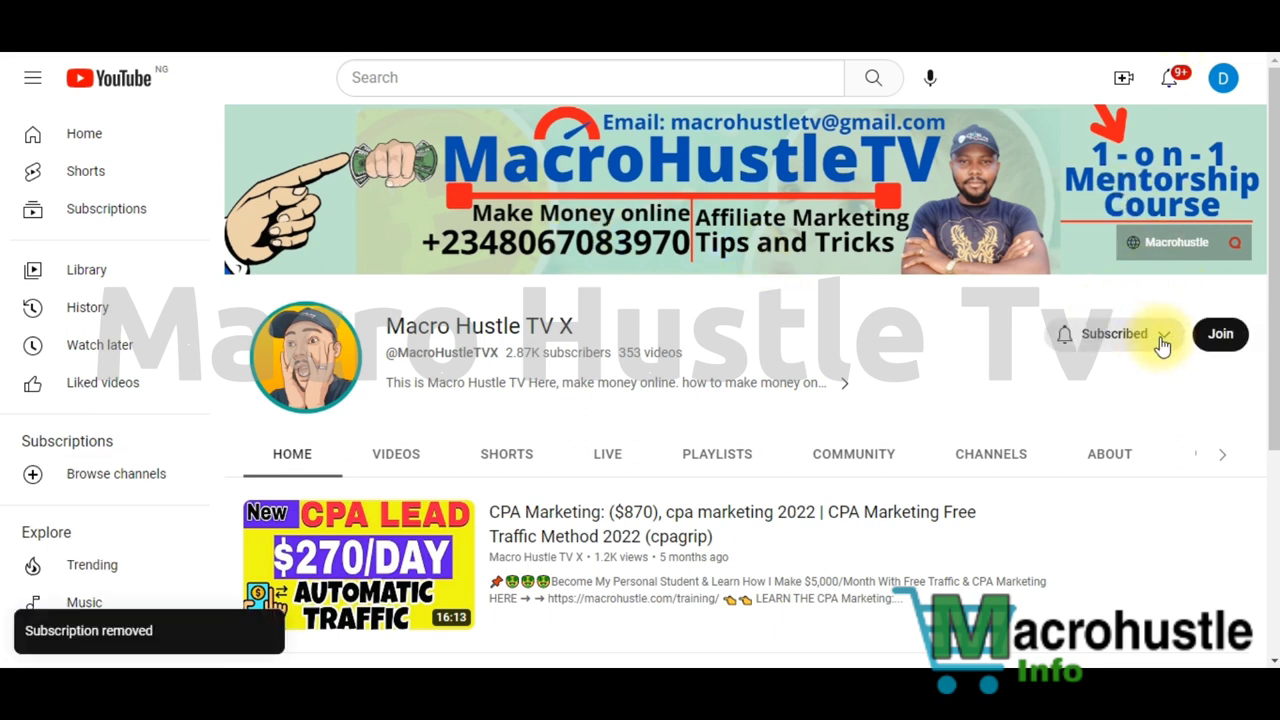
click(1115, 336)
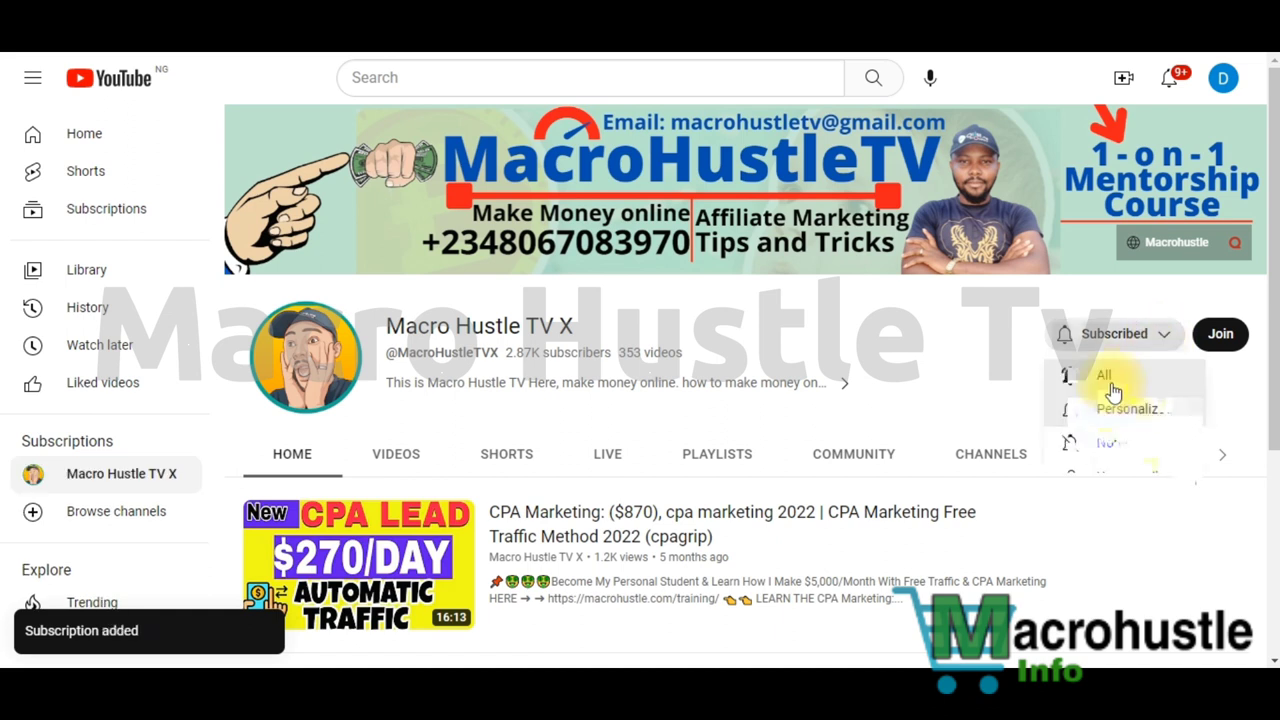
click(1104, 377)
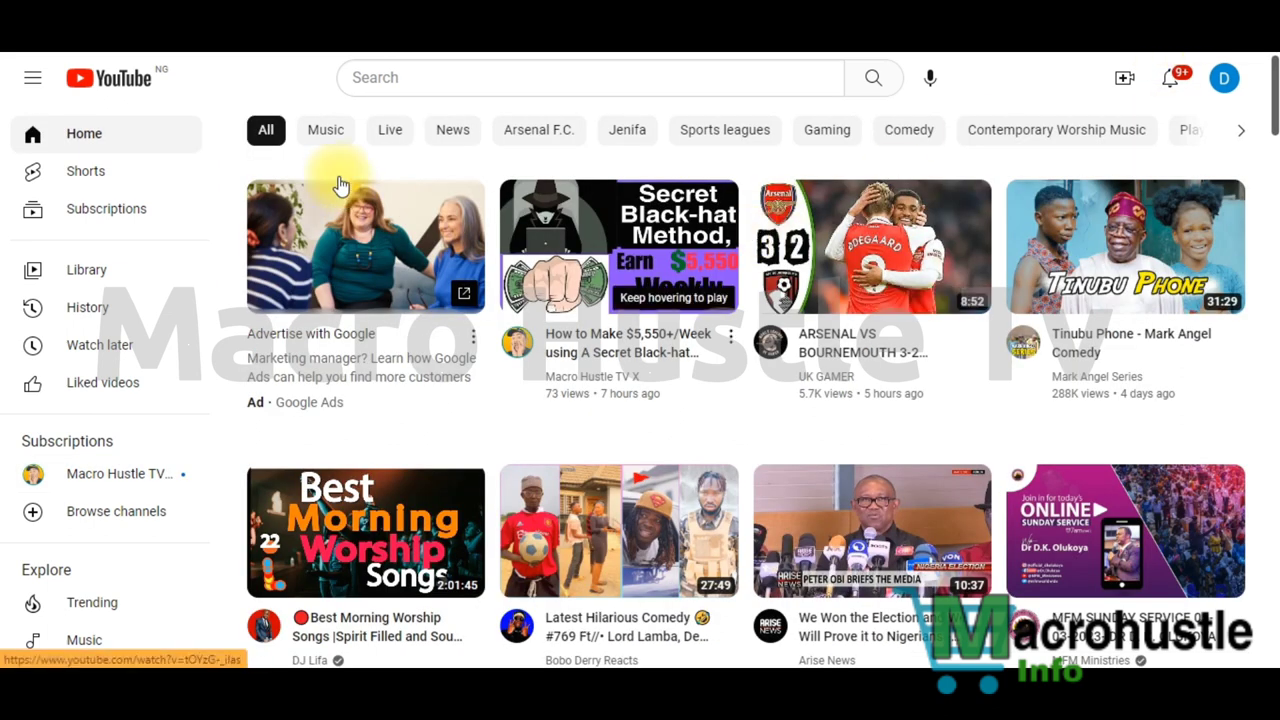
Search YouTube for 'gaming room' using the suggested query.
click(439, 83)
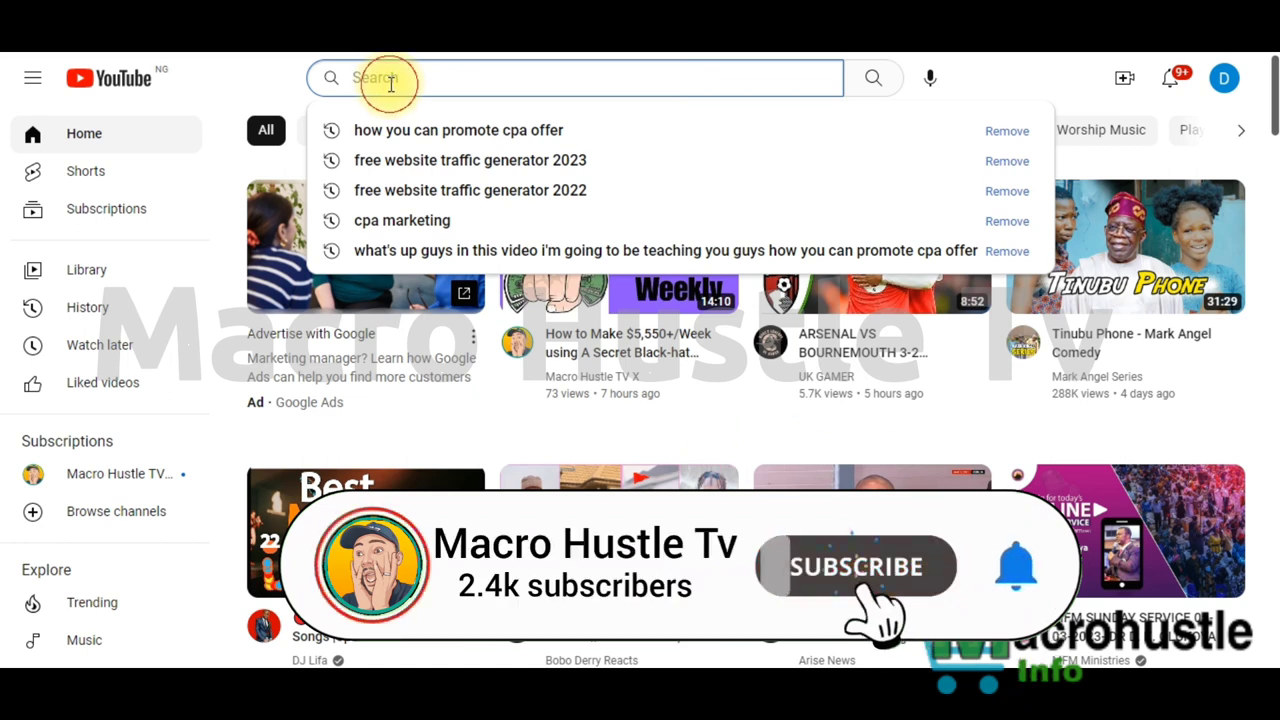
text(gam)
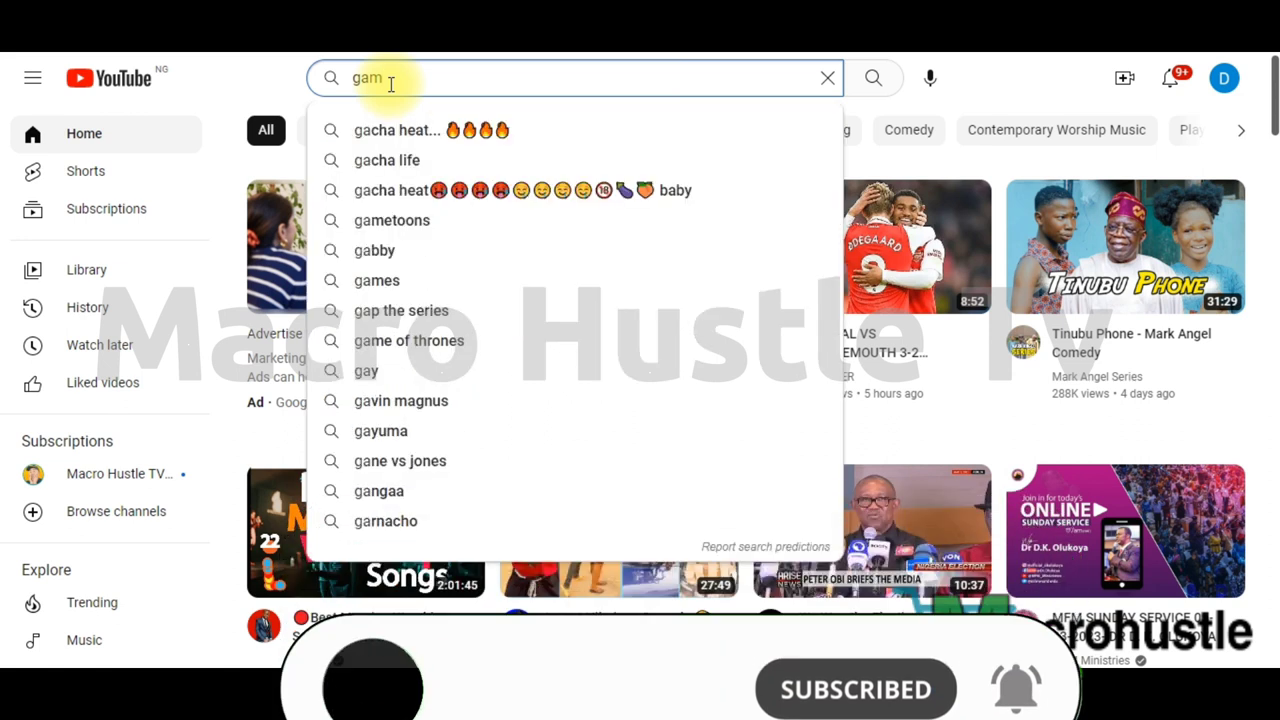
text(ing)
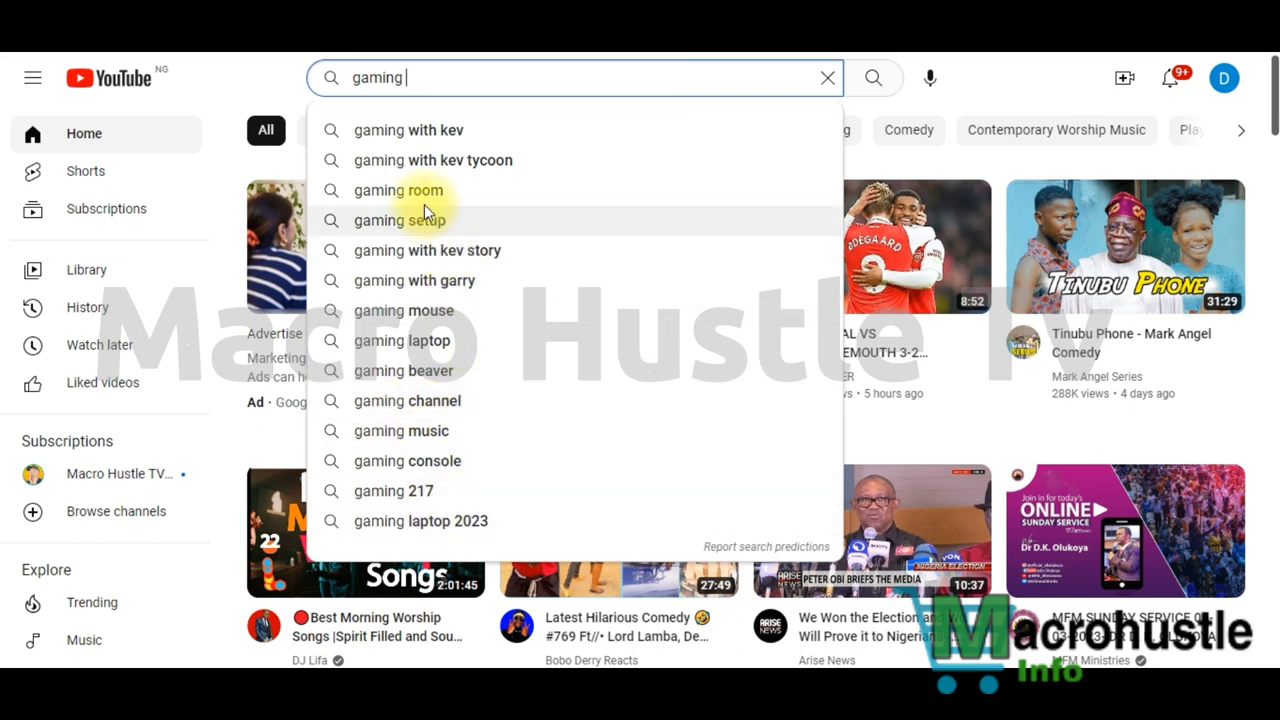
click(379, 195)
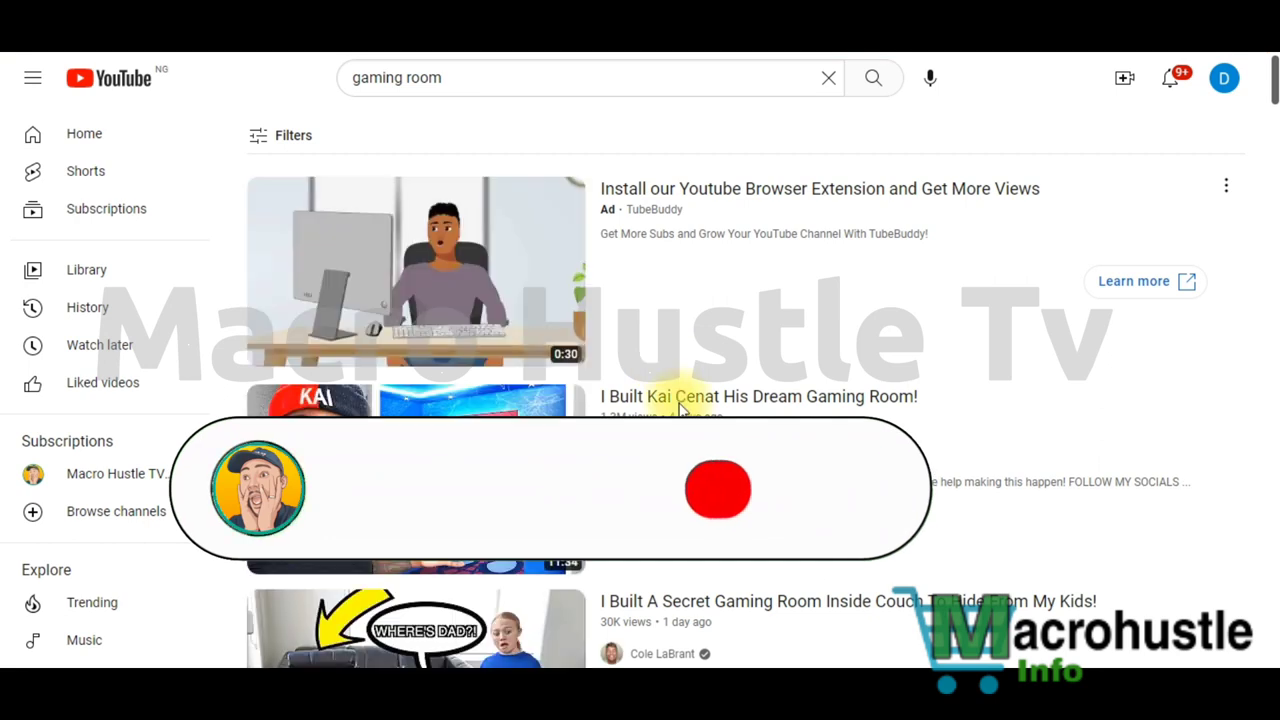
Copy the link address of the dream gaming room video from the results.
scroll(668, 370, down, 1)
scroll(420, 250, down, 2)
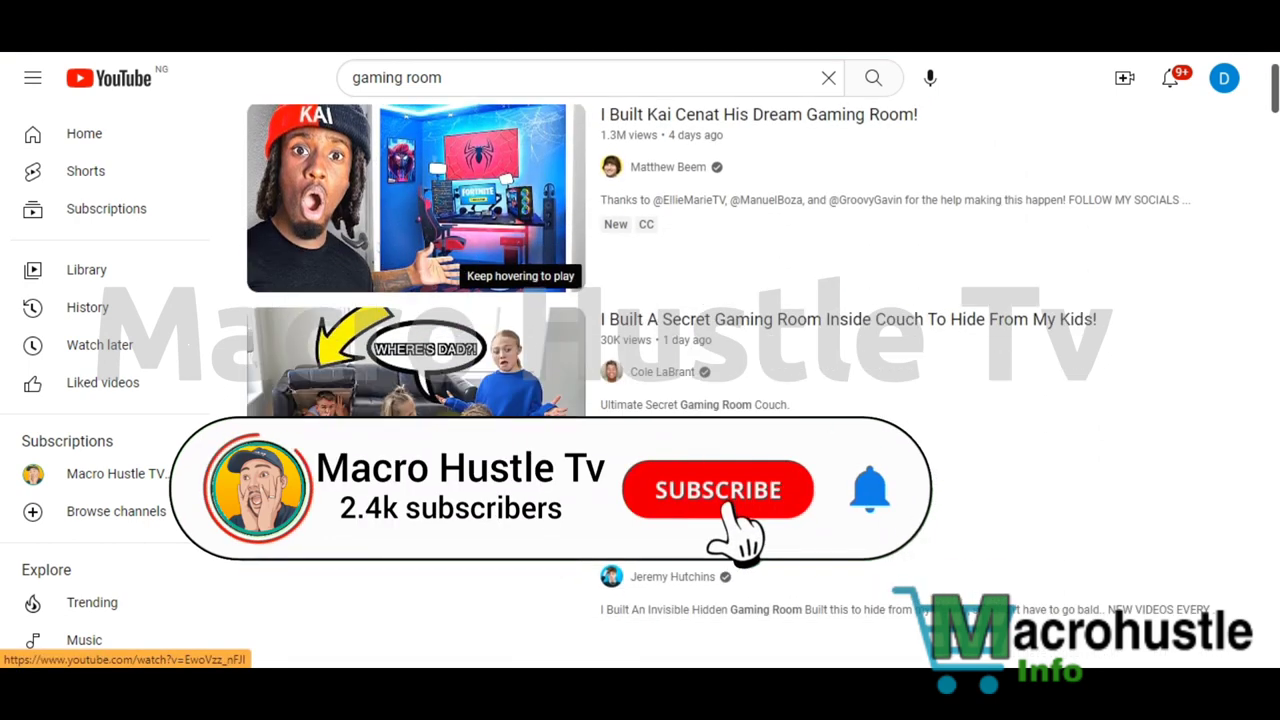
scroll(420, 250, down, 2)
scroll(420, 250, up, 4)
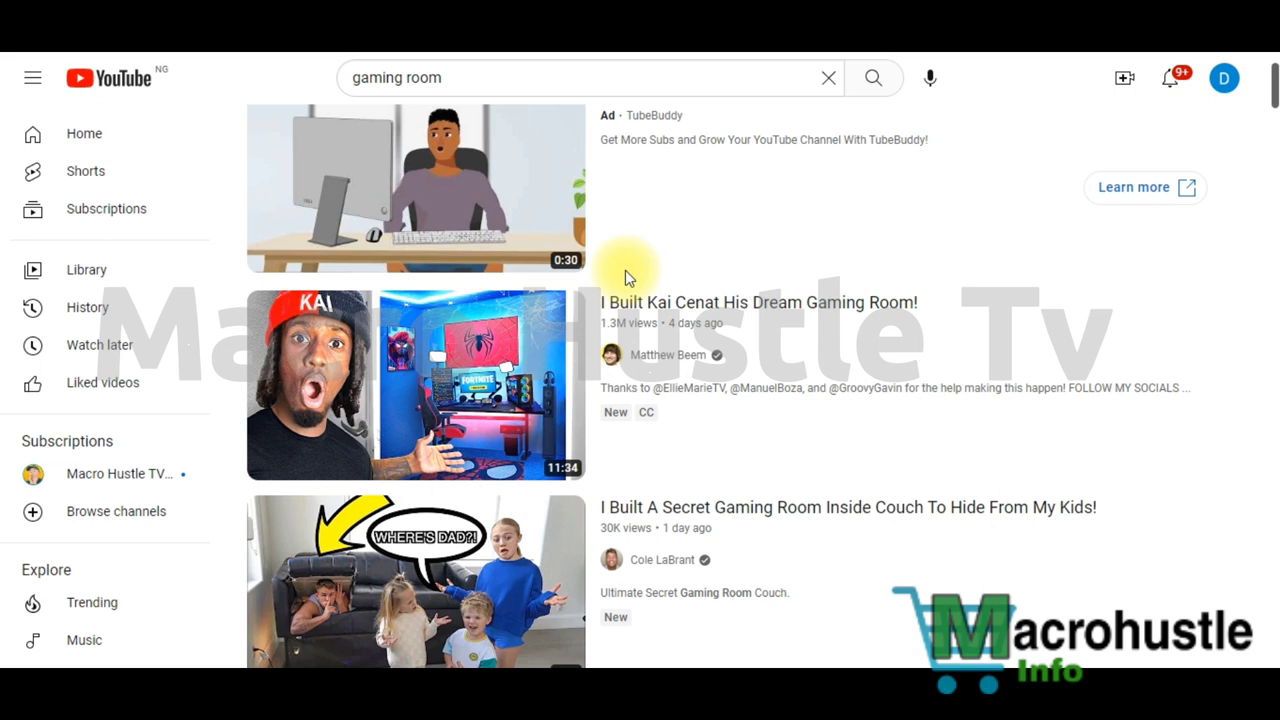
scroll(617, 309, down, 2)
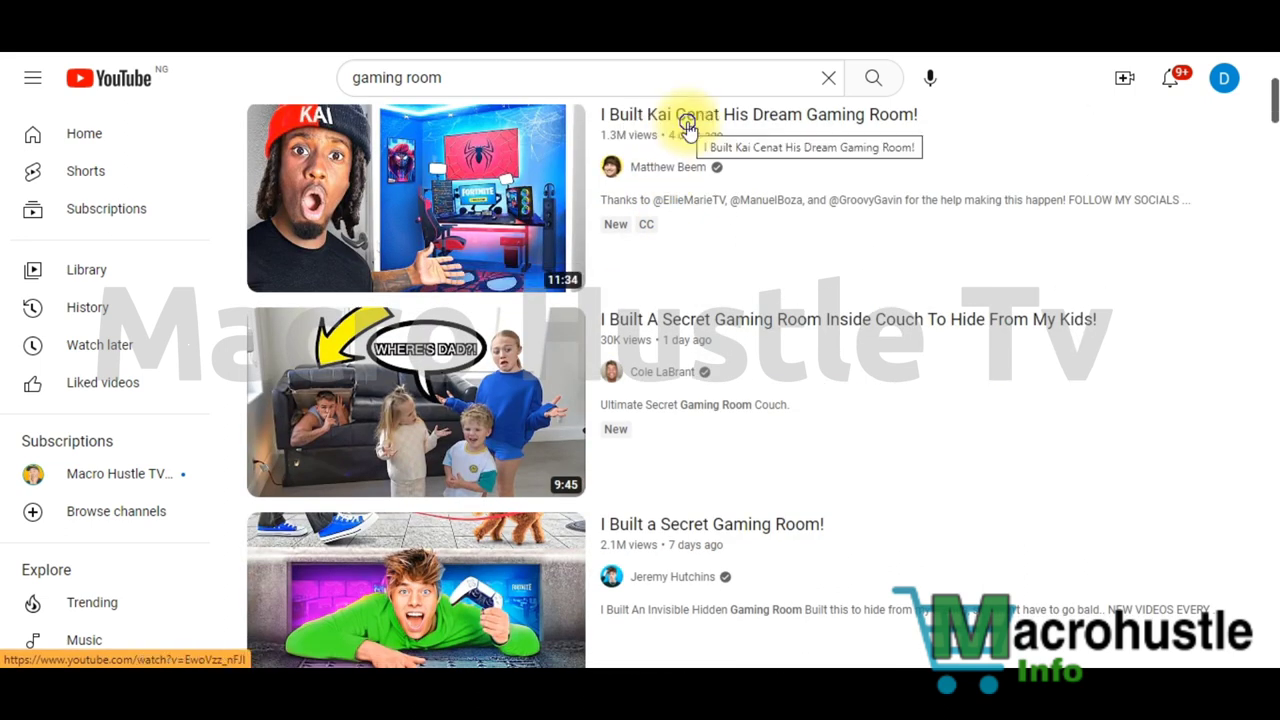
right_click(687, 121)
click(757, 240)
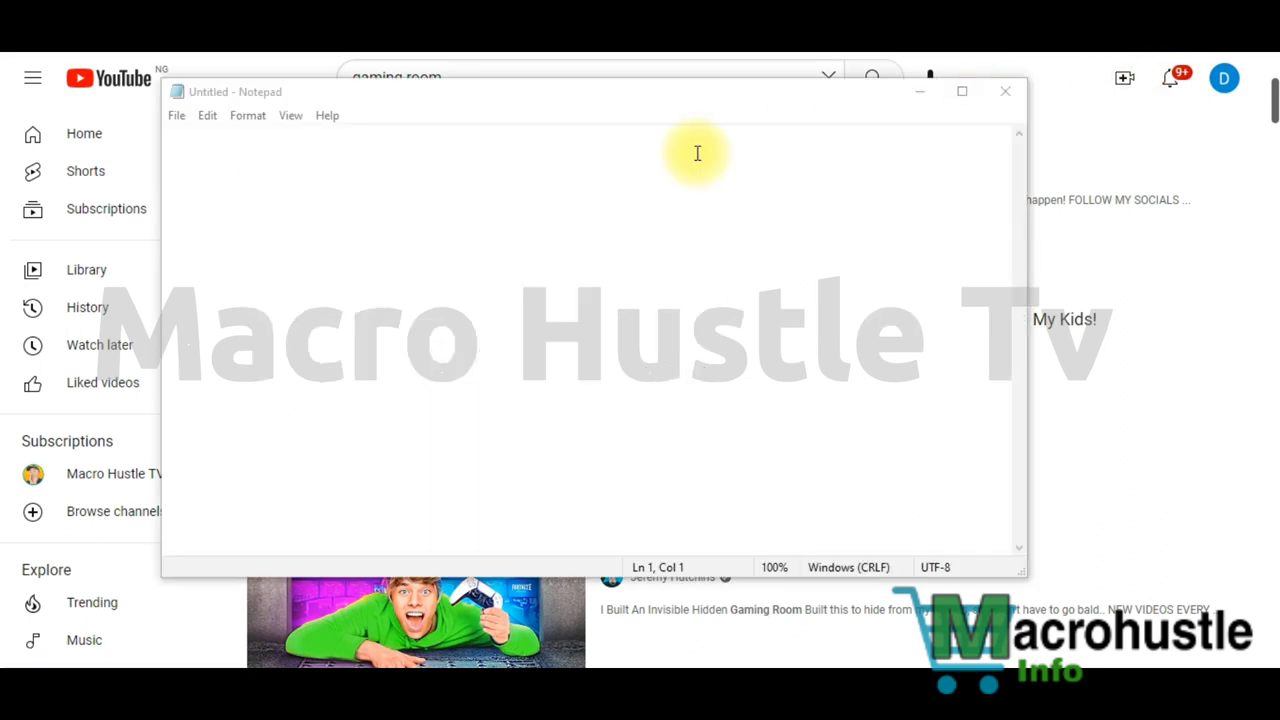
Paste the YouTube video link into the Notepad note with empty lines above it.
click(286, 191)
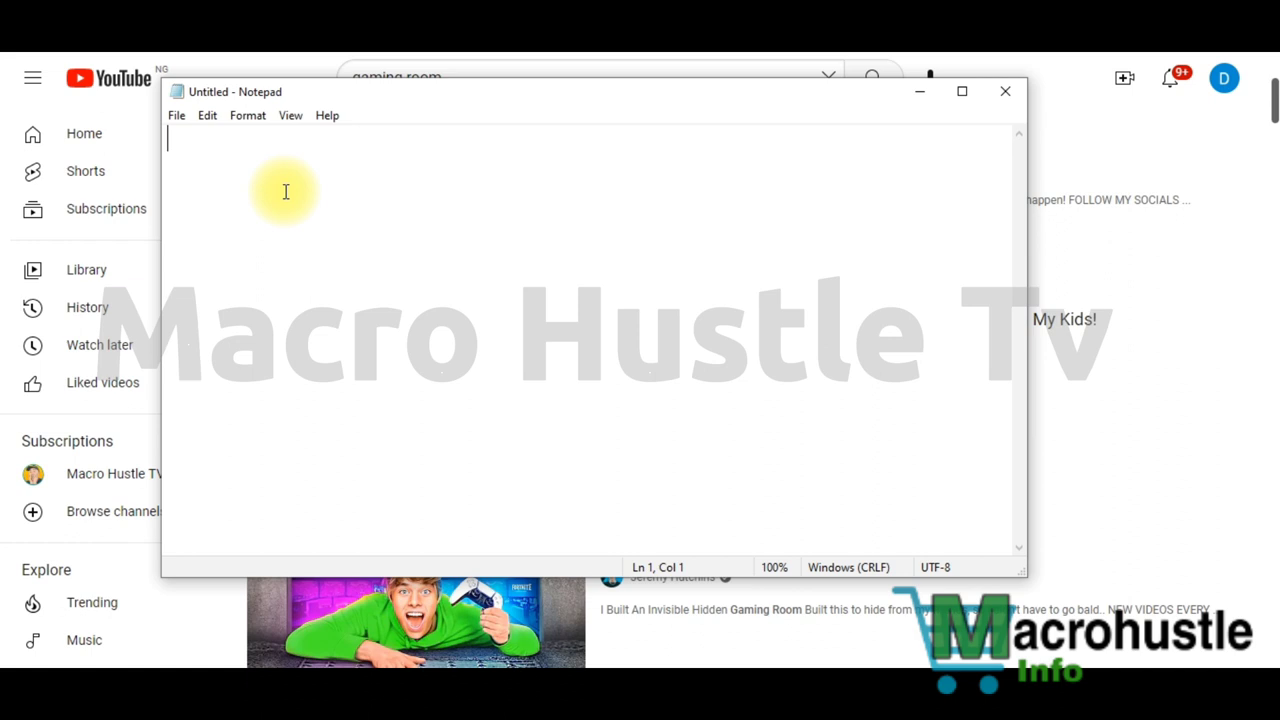
key(ctrl+v)
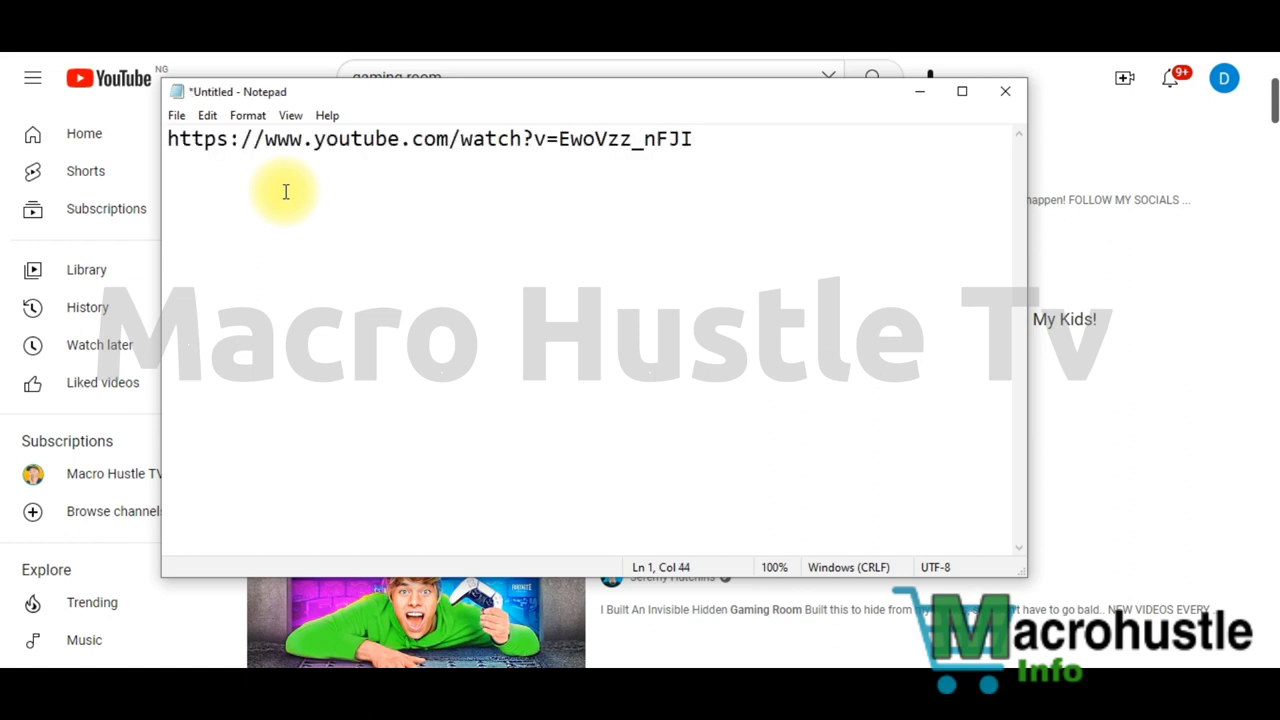
click(170, 140)
key(Return)
key(Return)
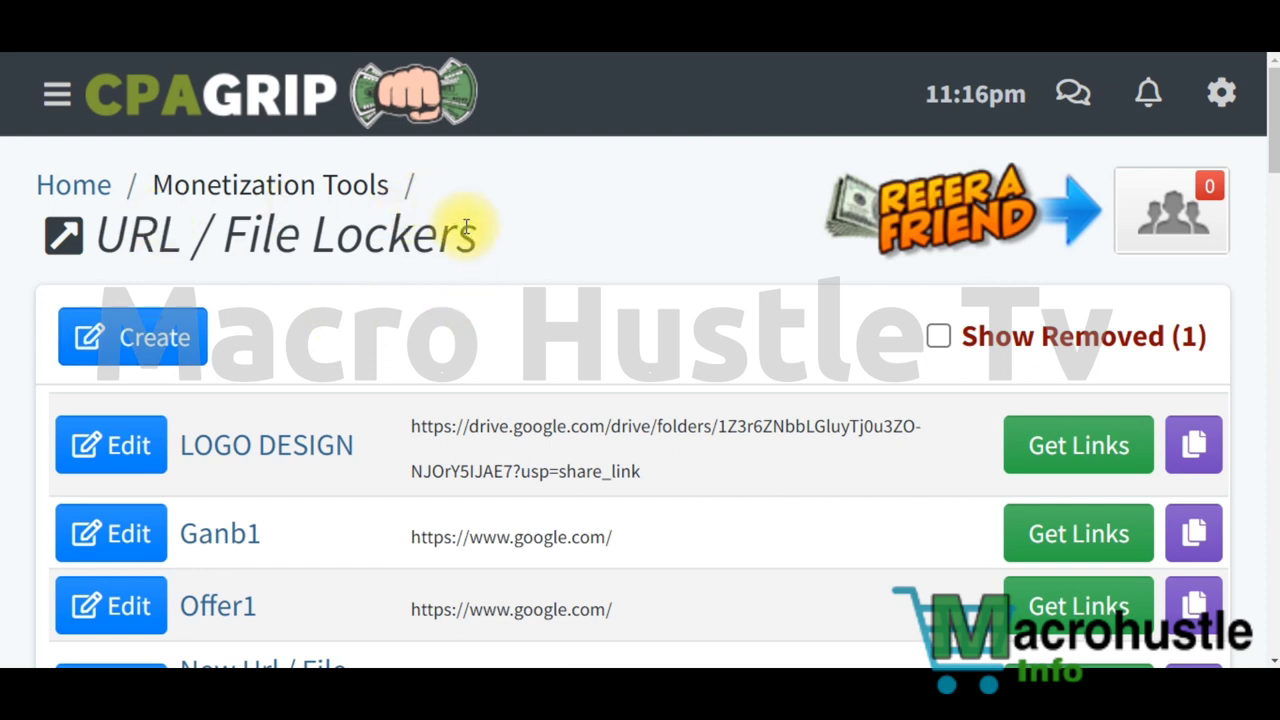
Create a new URL locker and agree to its Terms of Service.
drag(480, 234, 57, 247)
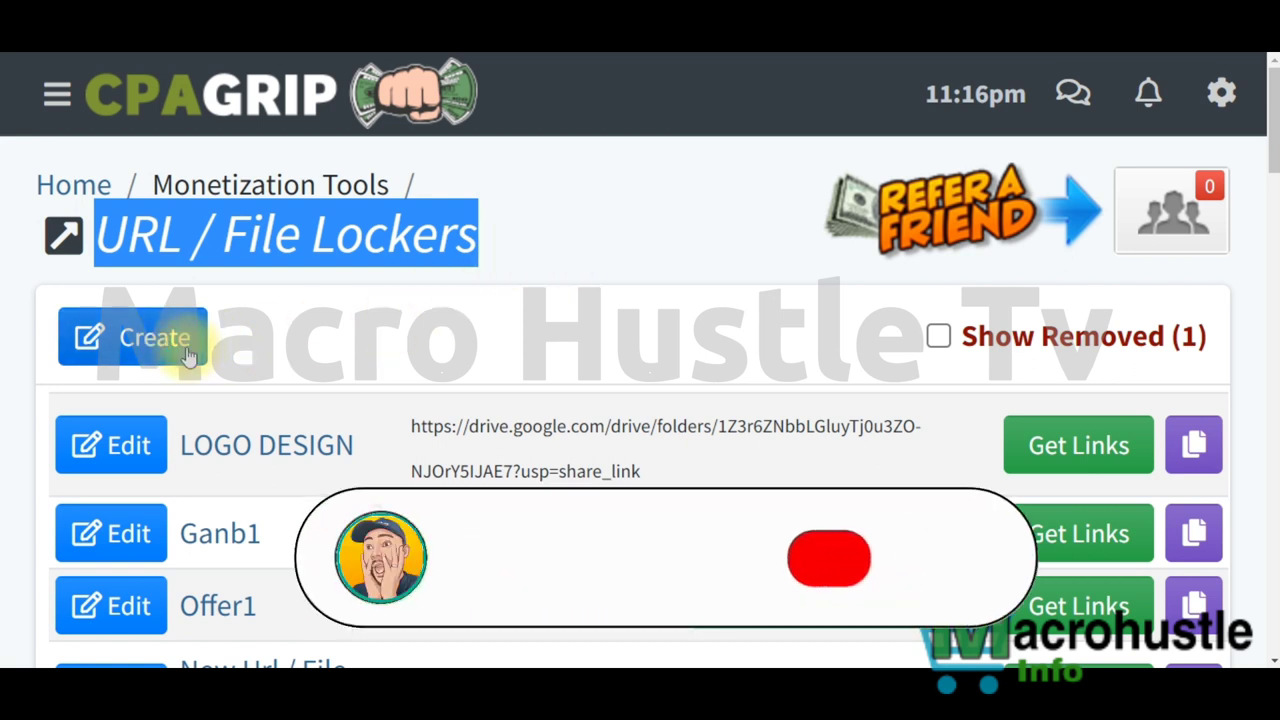
click(557, 264)
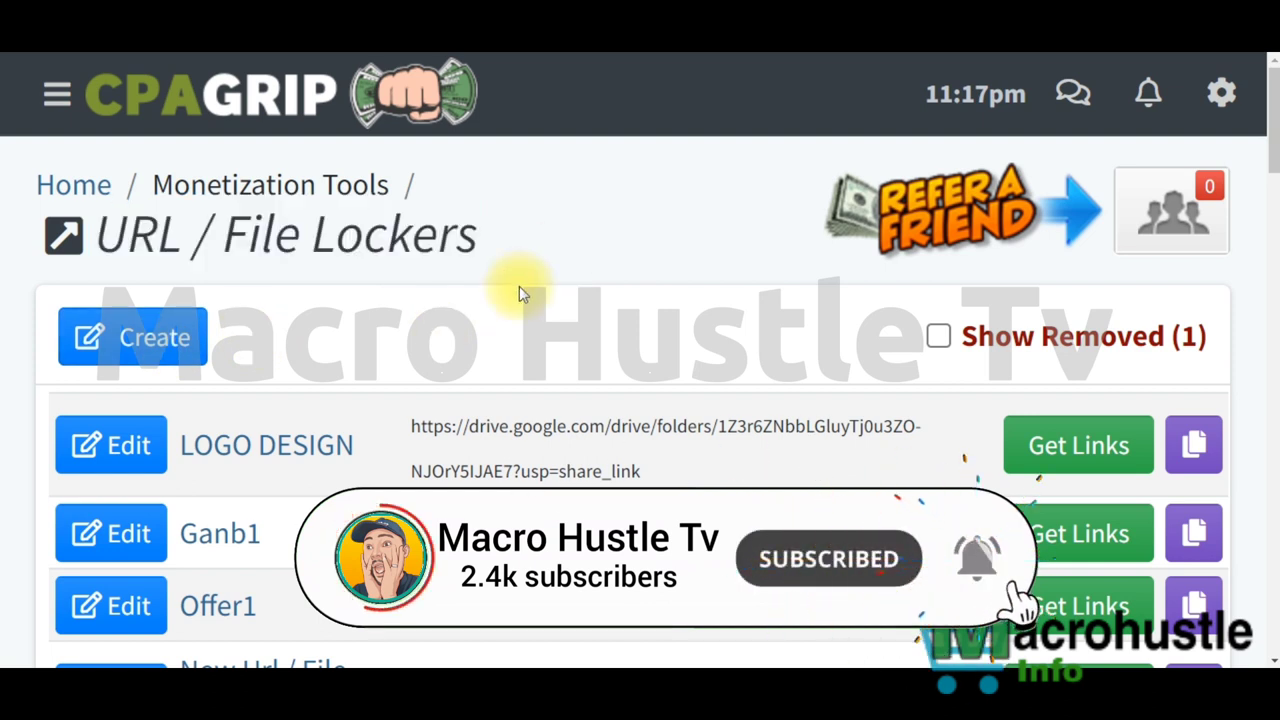
click(175, 343)
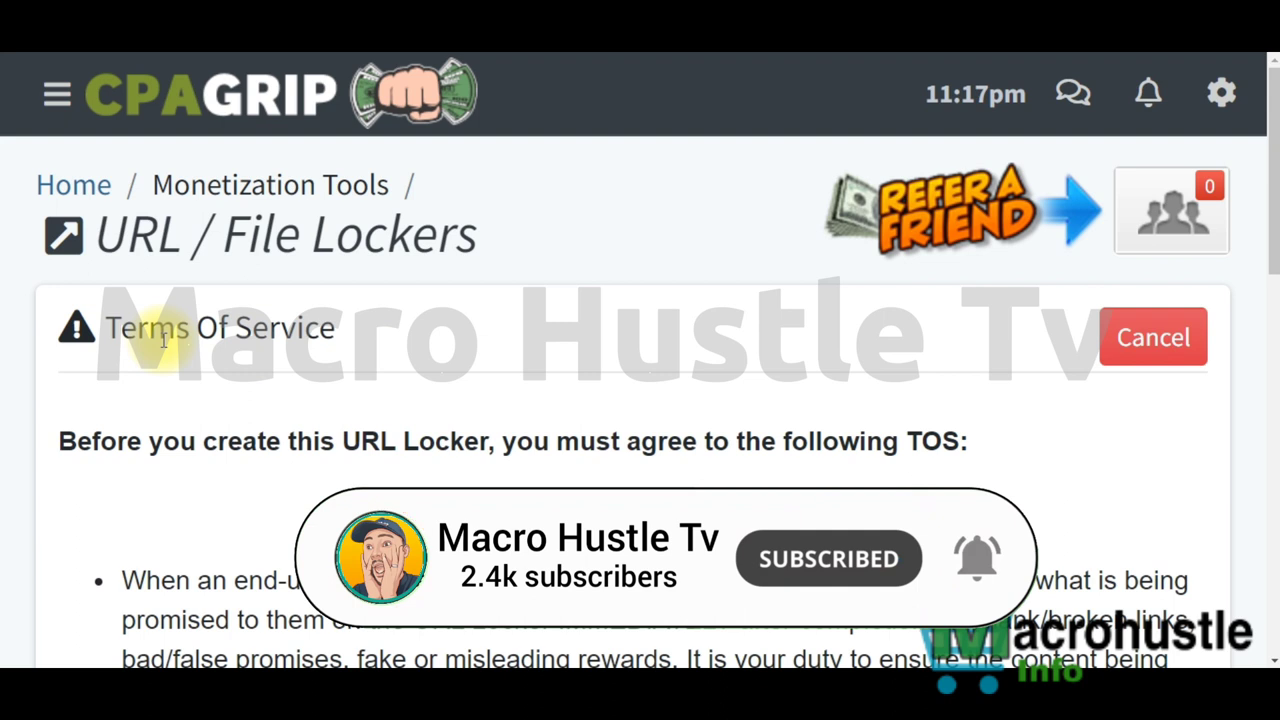
scroll(771, 380, down, 10)
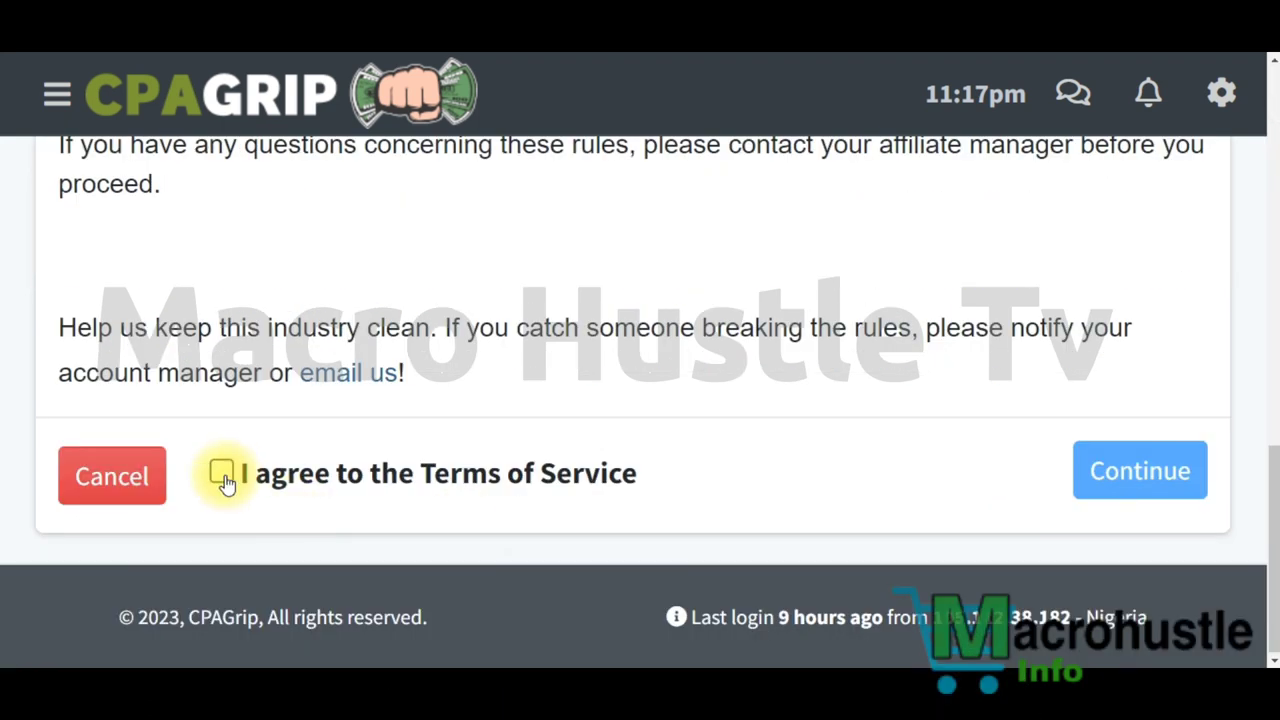
click(224, 477)
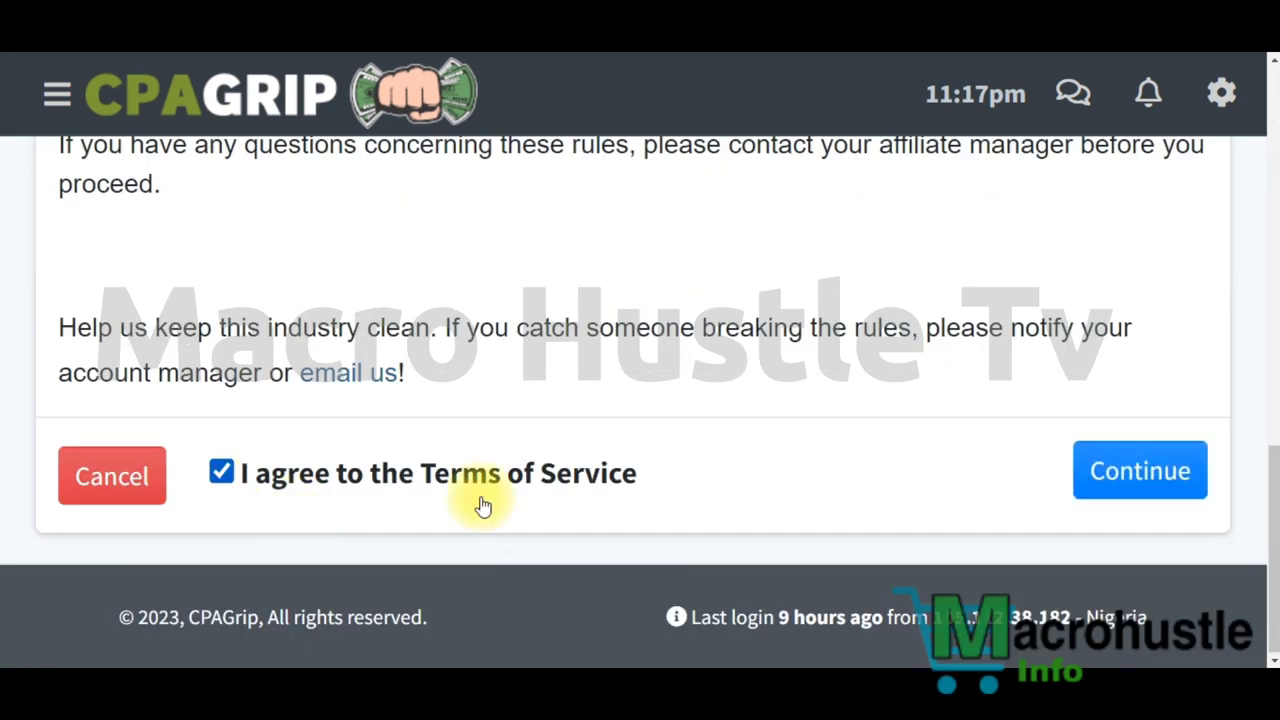
click(1147, 482)
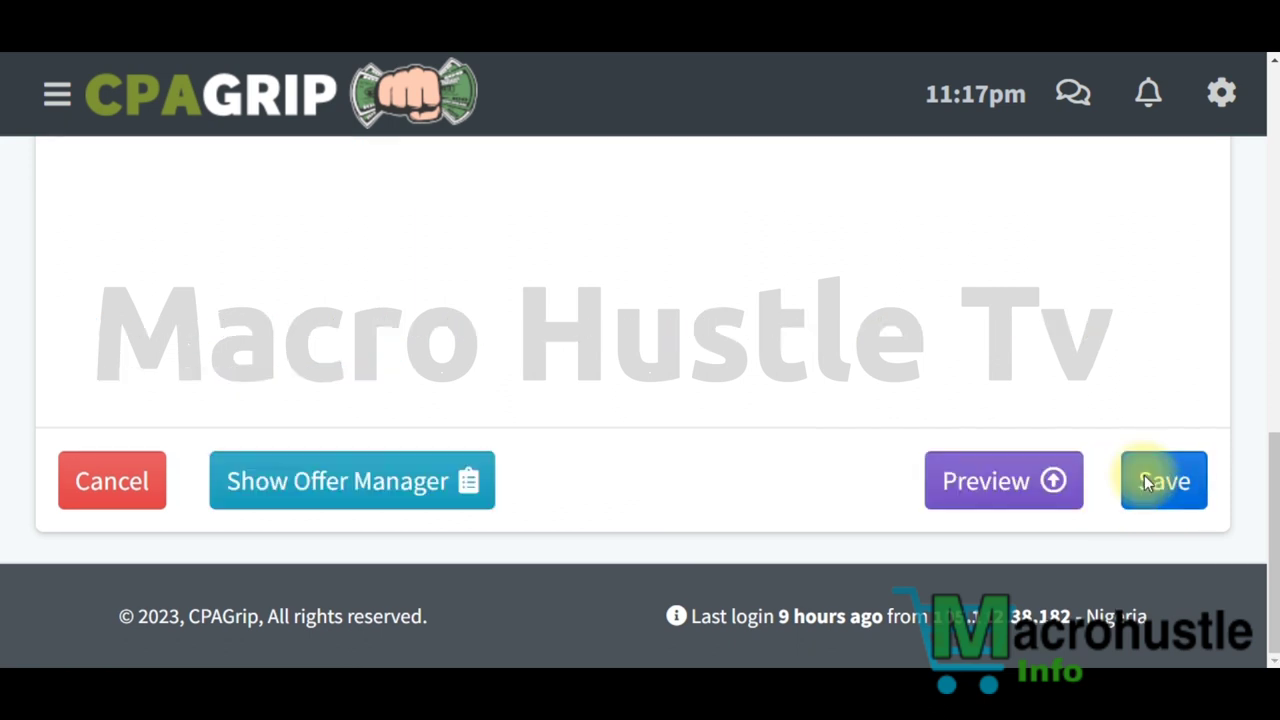
Rename the locker from 'New Url / File Locker' to 'gaming room'.
click(1147, 482)
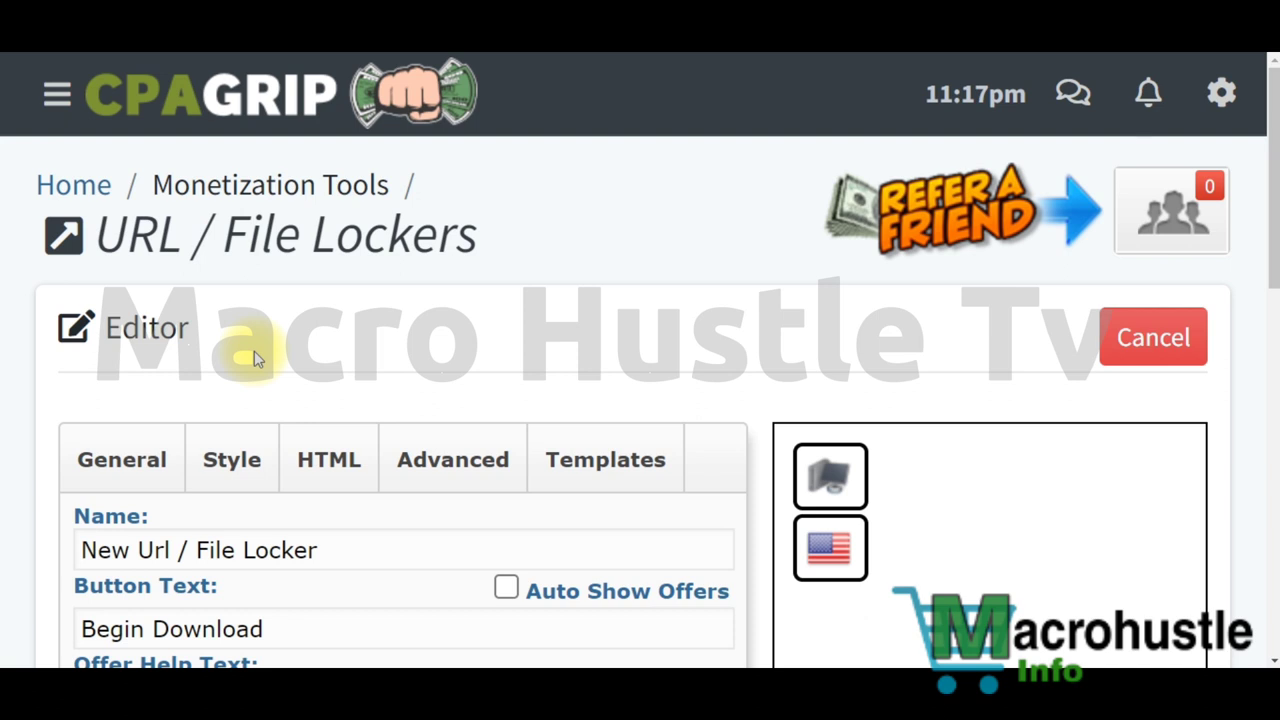
scroll(323, 372, down, 2)
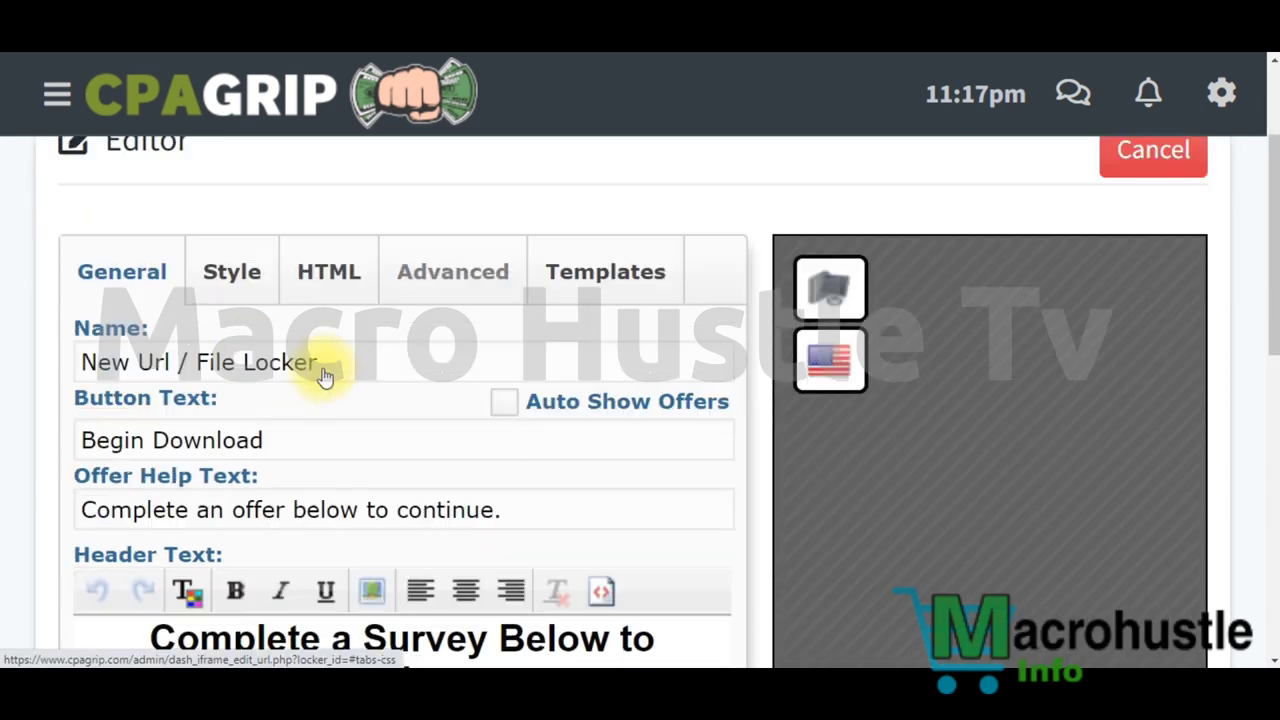
click(323, 372)
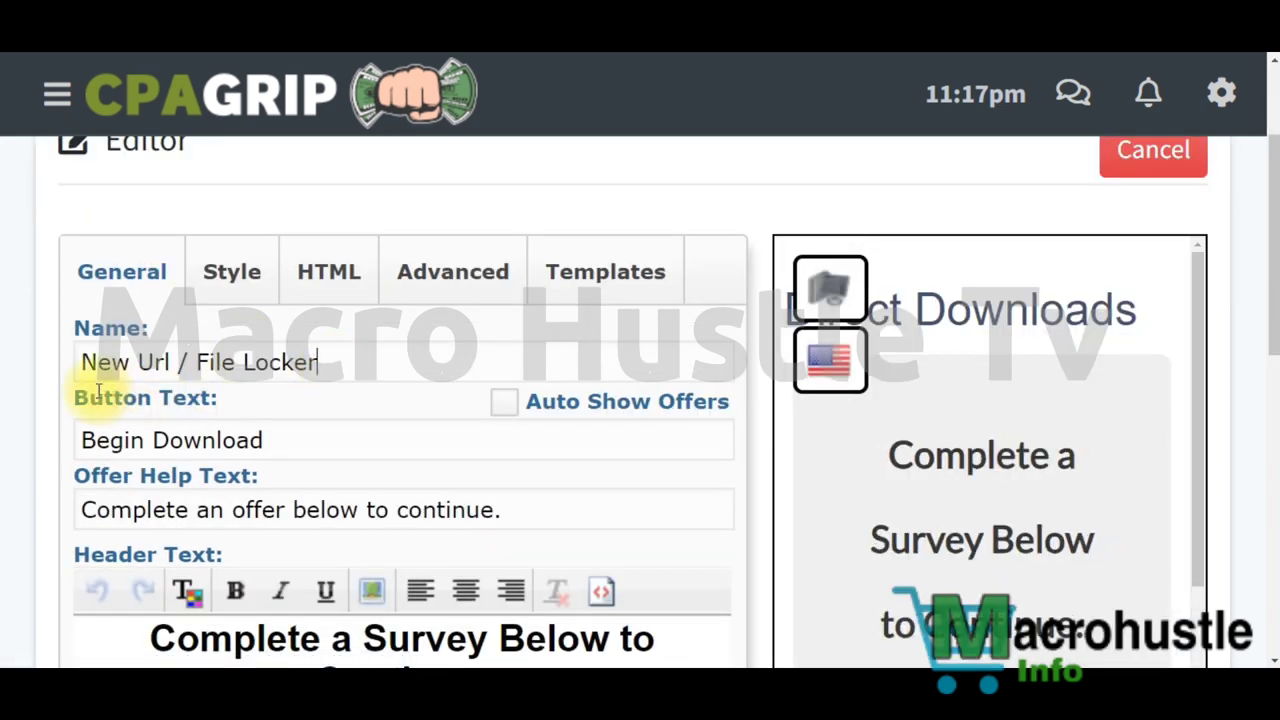
drag(84, 362, 235, 350)
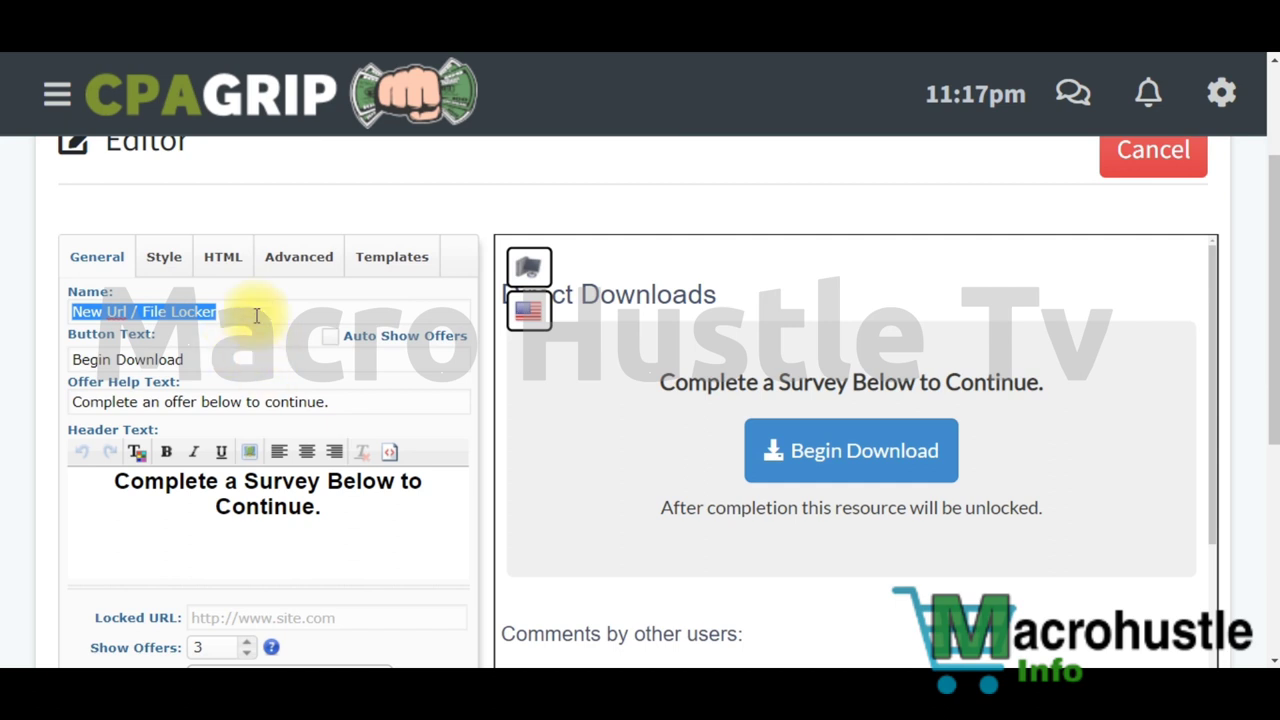
click(258, 314)
drag(286, 309, 78, 309)
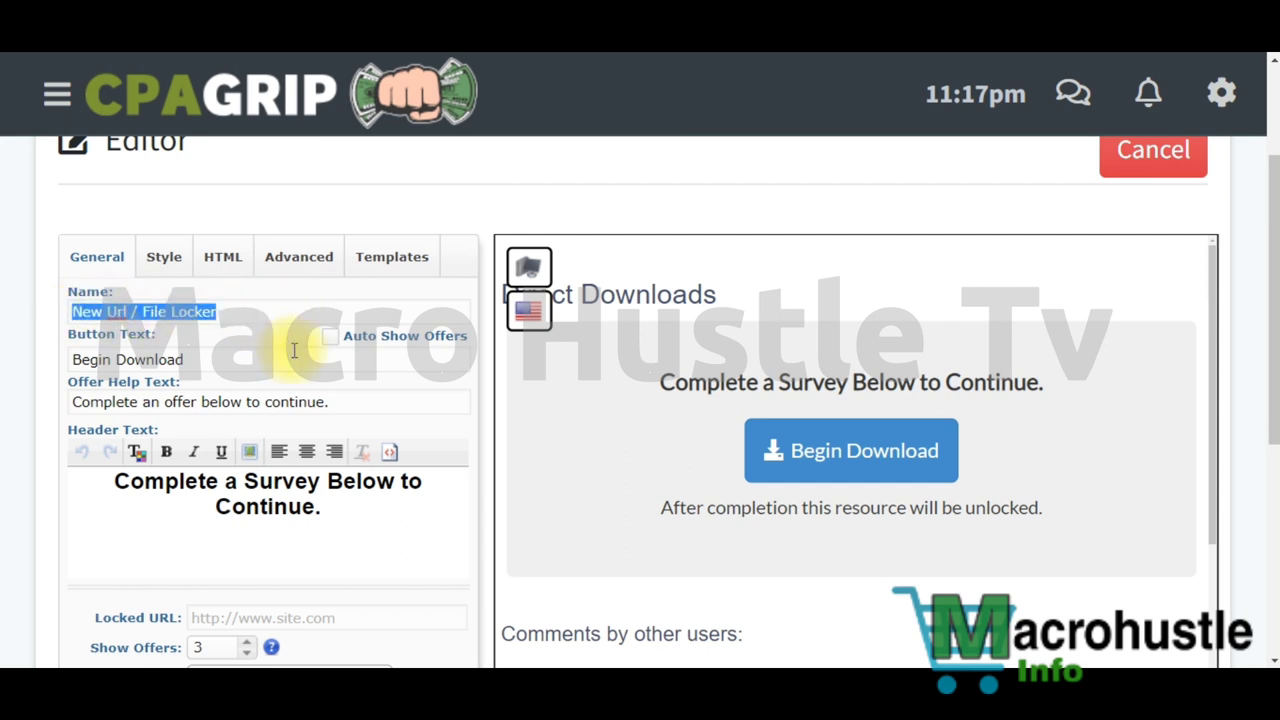
click(243, 314)
drag(251, 312, 66, 314)
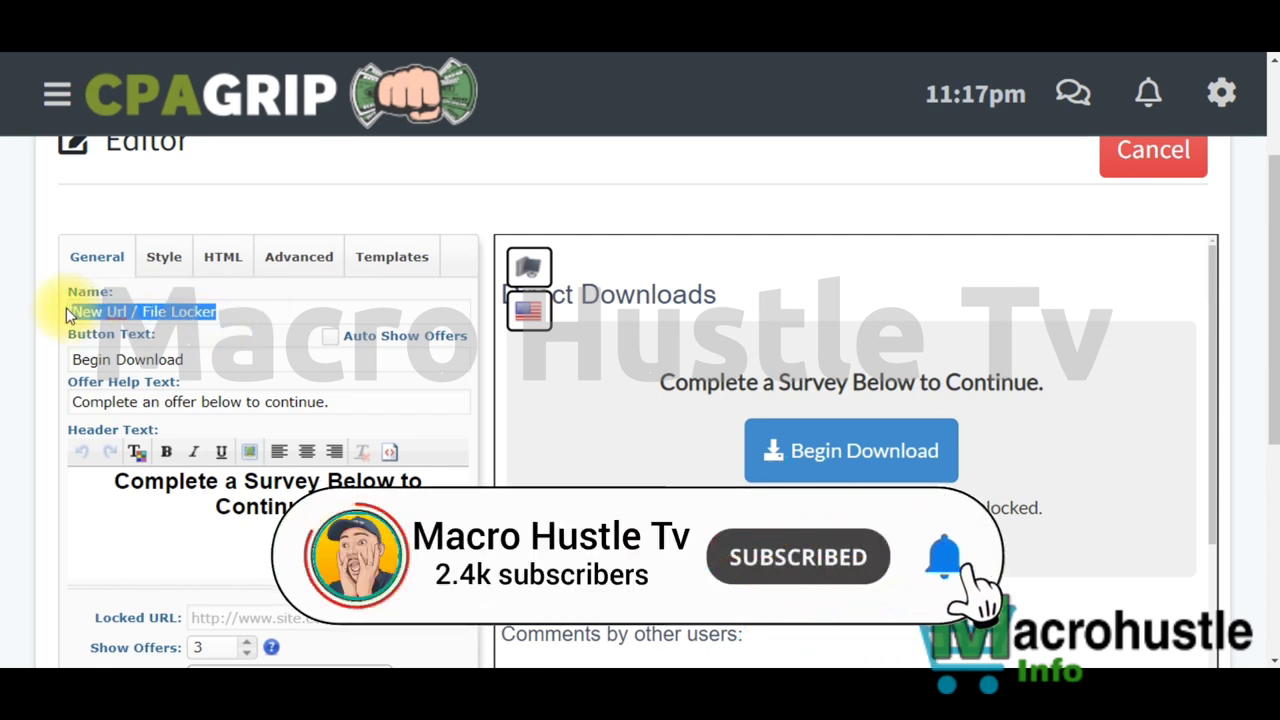
text(gamin)
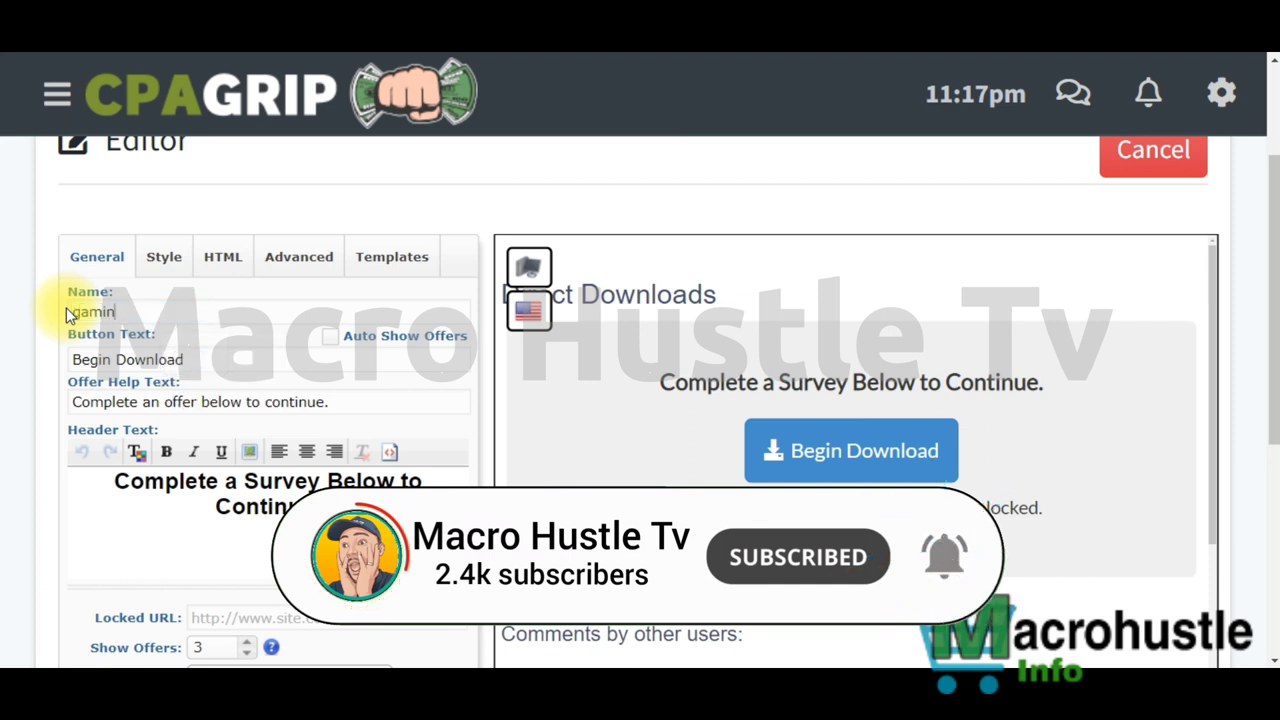
text(g room)
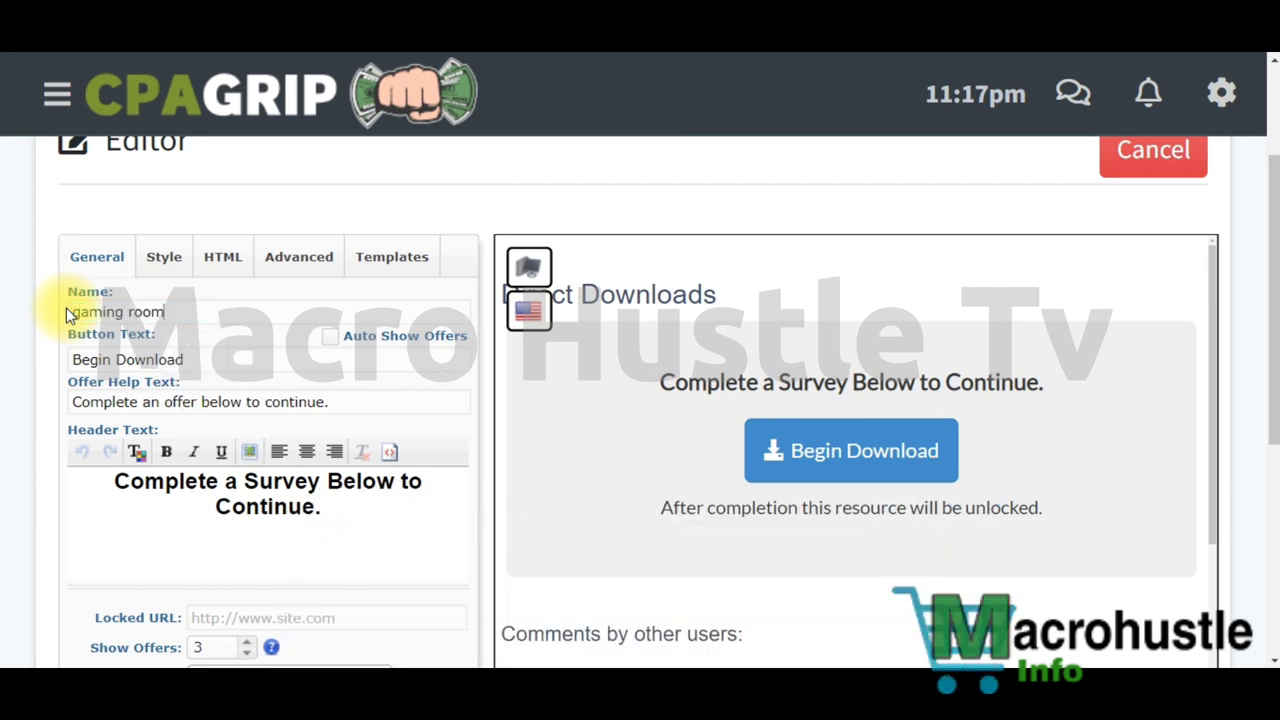
Change the button text from 'Begin Download' to 'start Downloading'.
scroll(180, 385, down, 1)
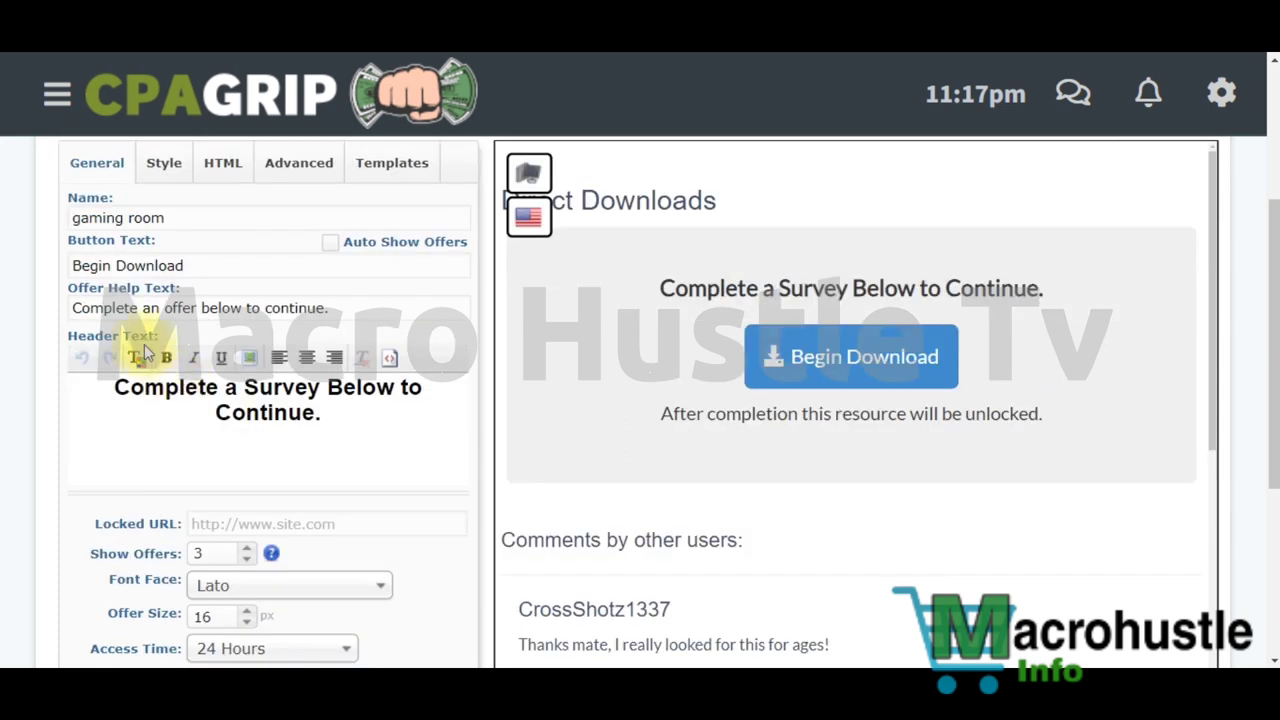
drag(197, 265, 72, 265)
click(65, 268)
text(start)
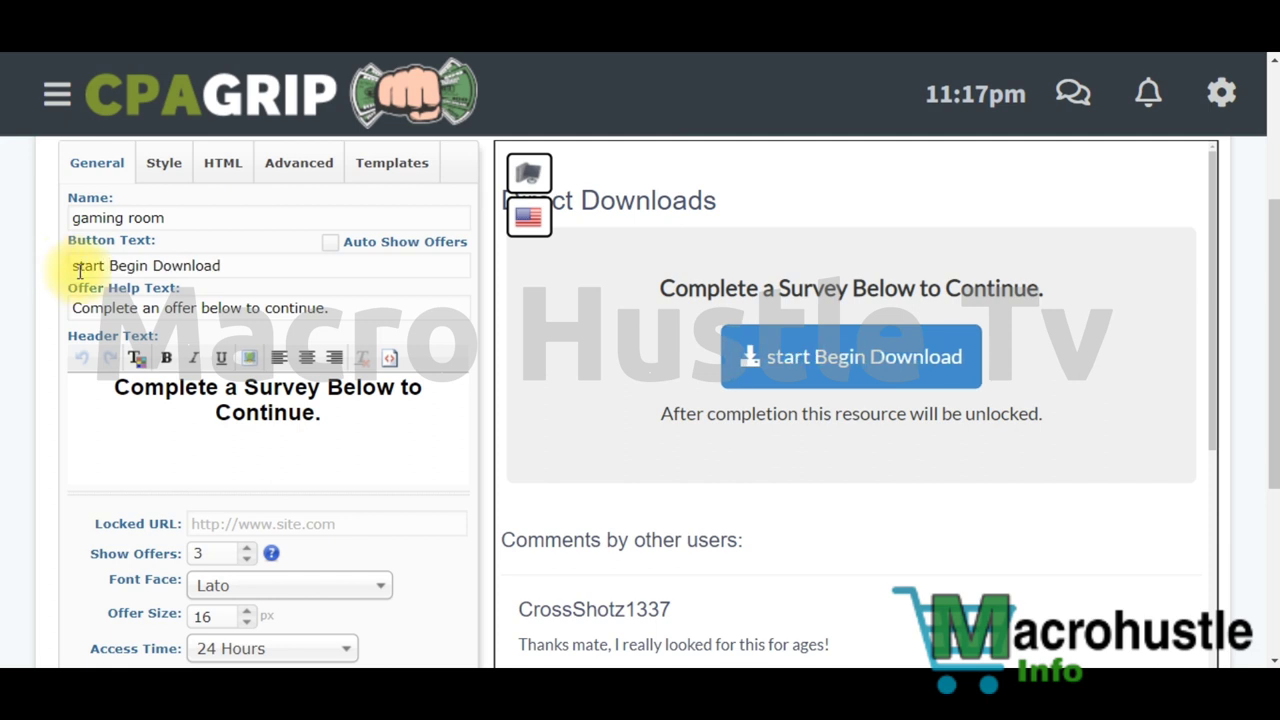
drag(151, 266, 113, 265)
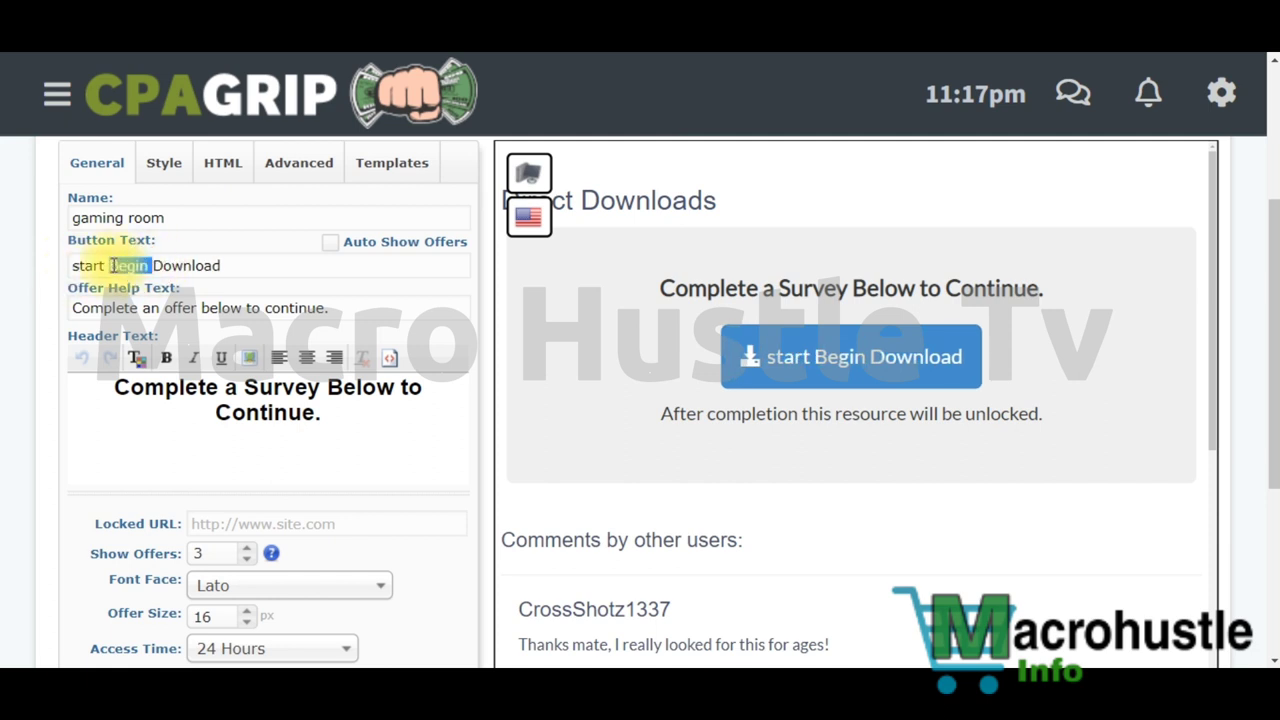
key(BackSpace)
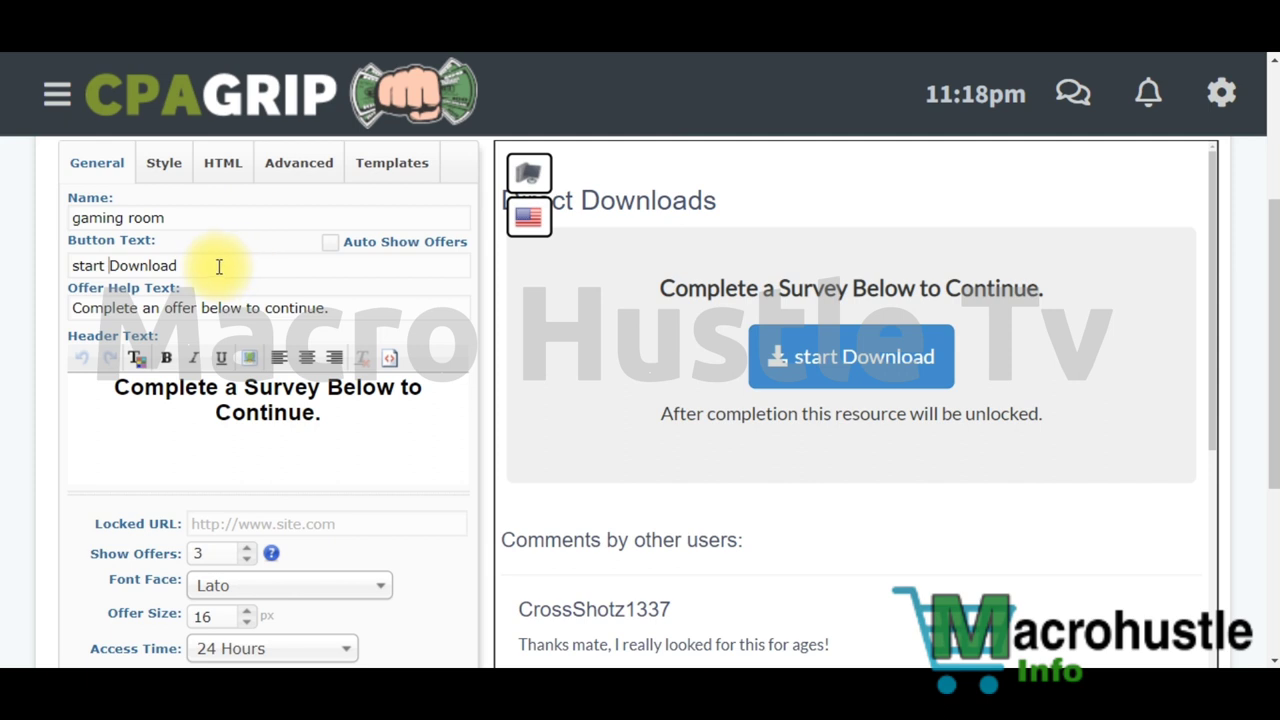
text(iung)
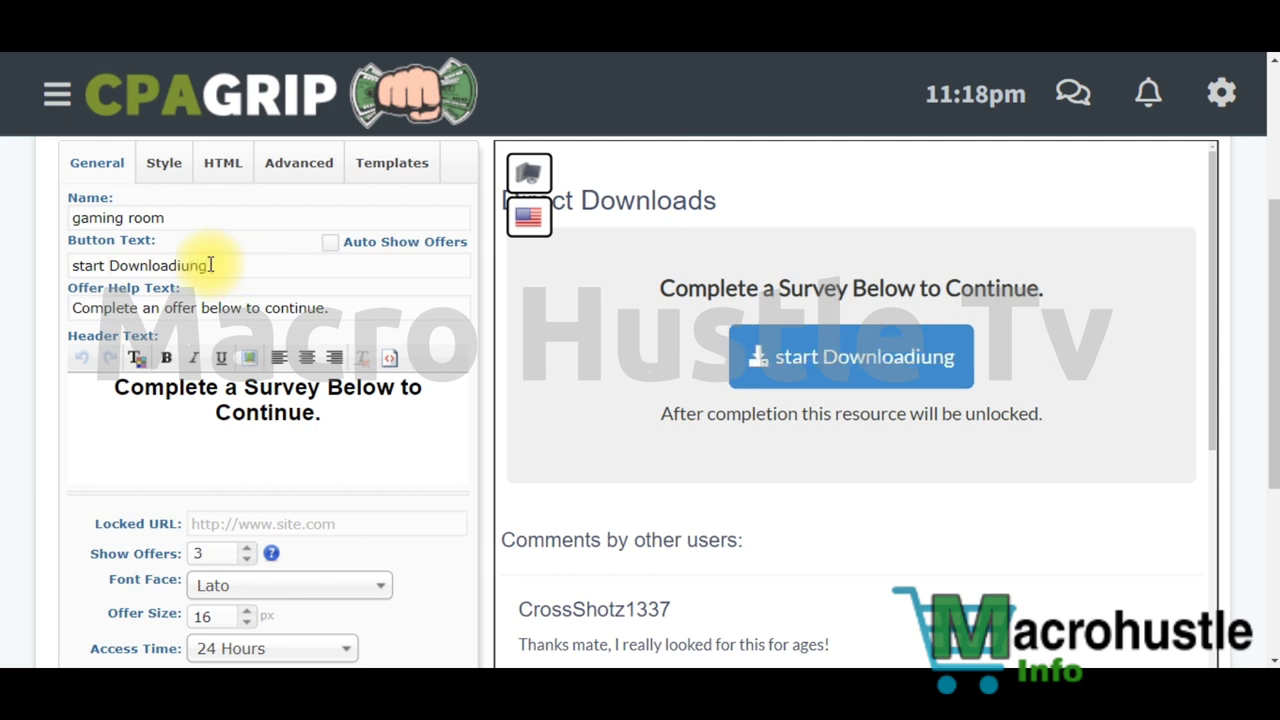
key(BackSpace)
key(BackSpace)
key(BackSpace)
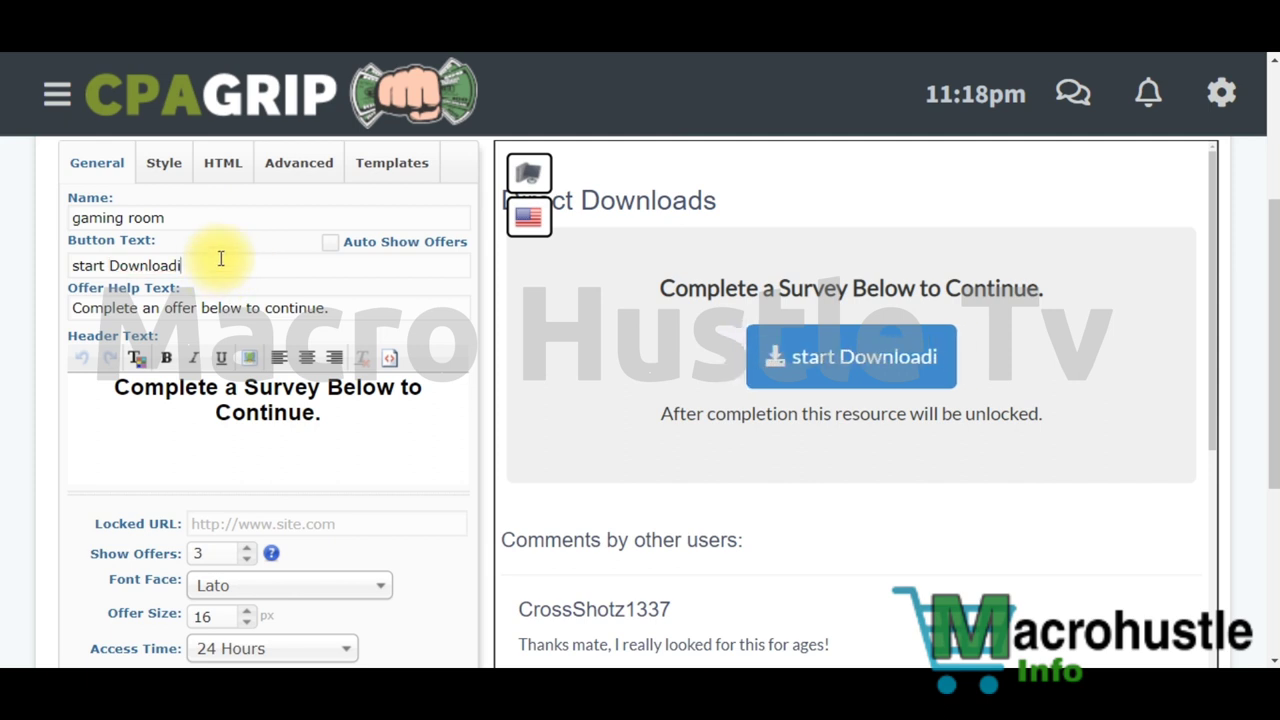
text(ng)
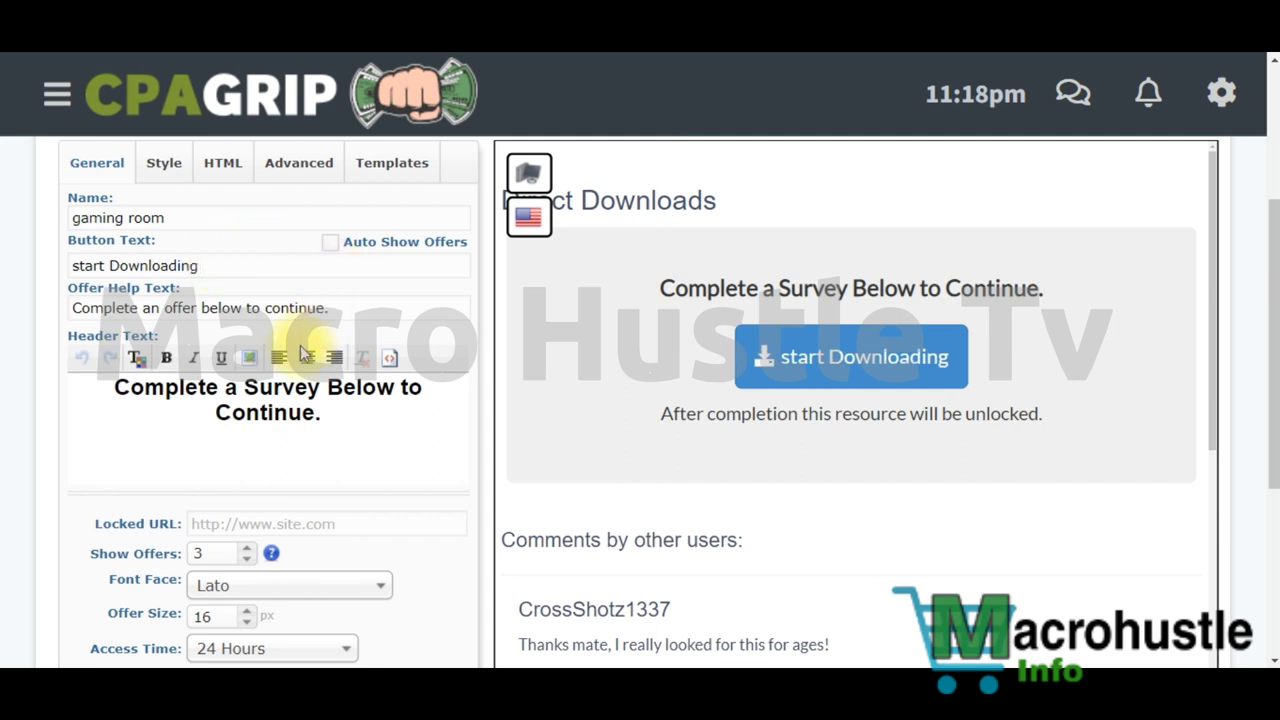
scroll(205, 370, down, 1)
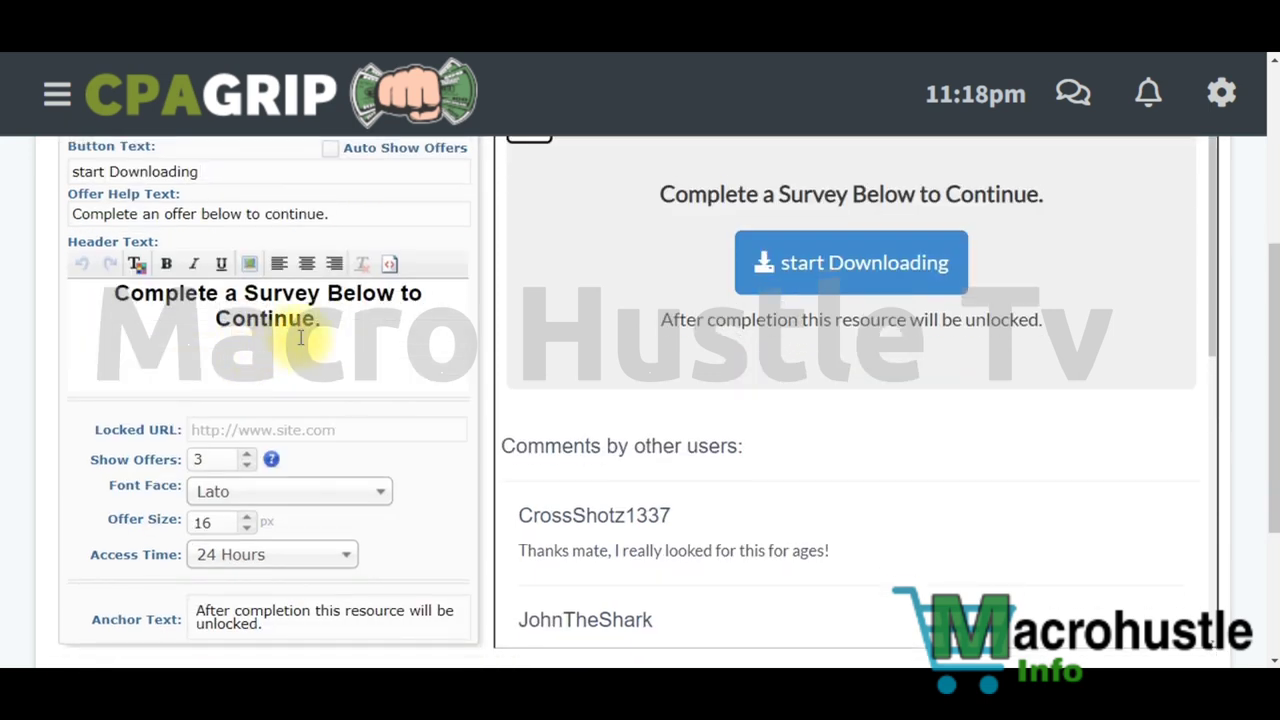
Copy the YouTube link from Notepad and paste it into the Locked URL field.
click(263, 432)
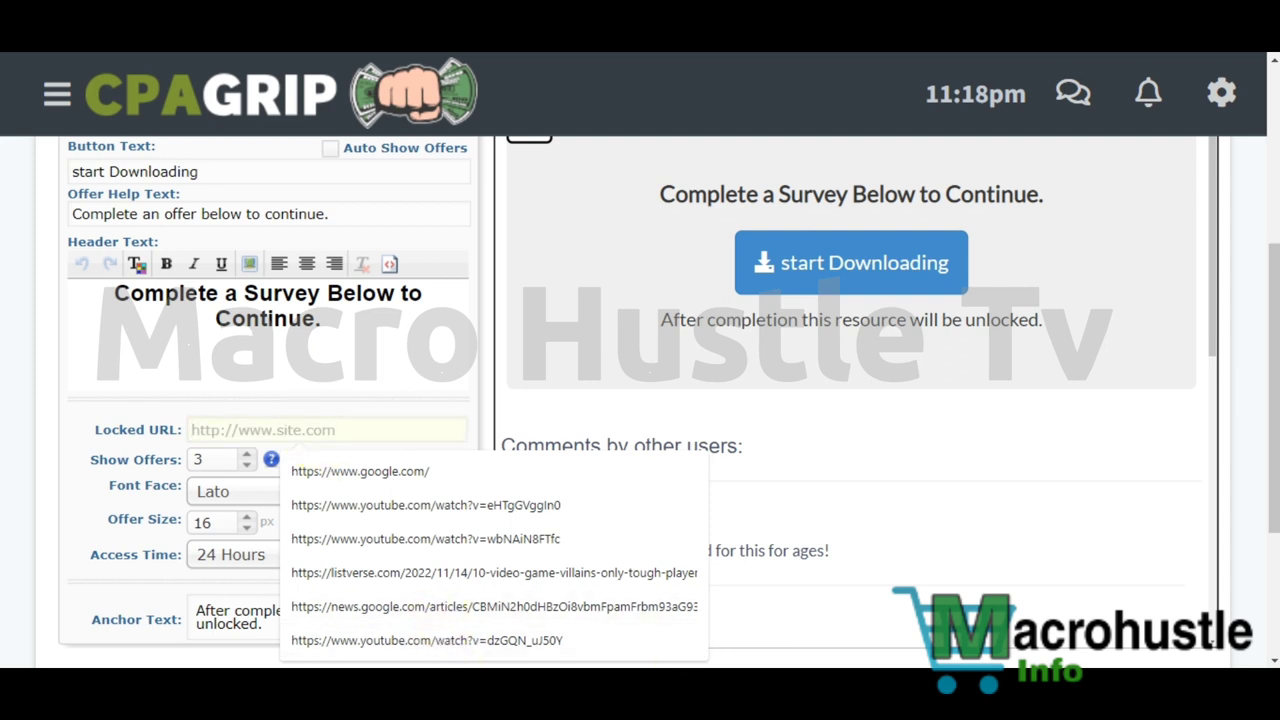
click(122, 662)
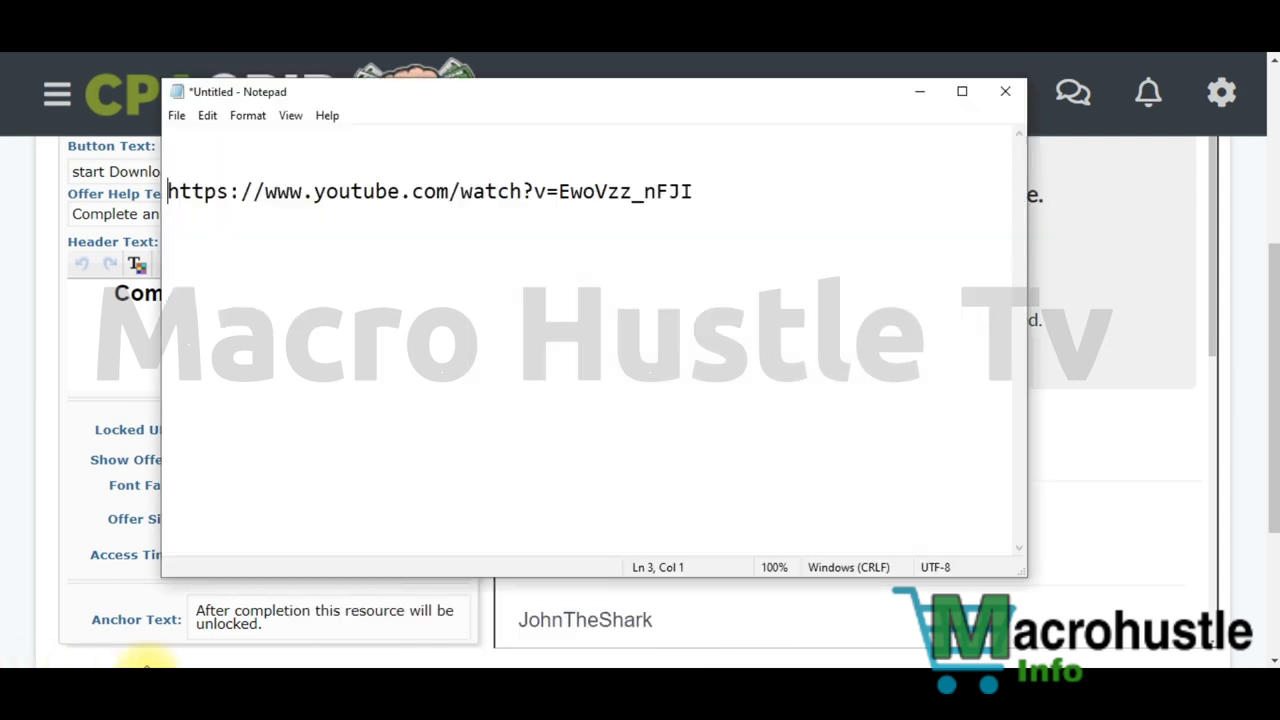
drag(712, 193, 170, 205)
right_click(318, 195)
click(366, 251)
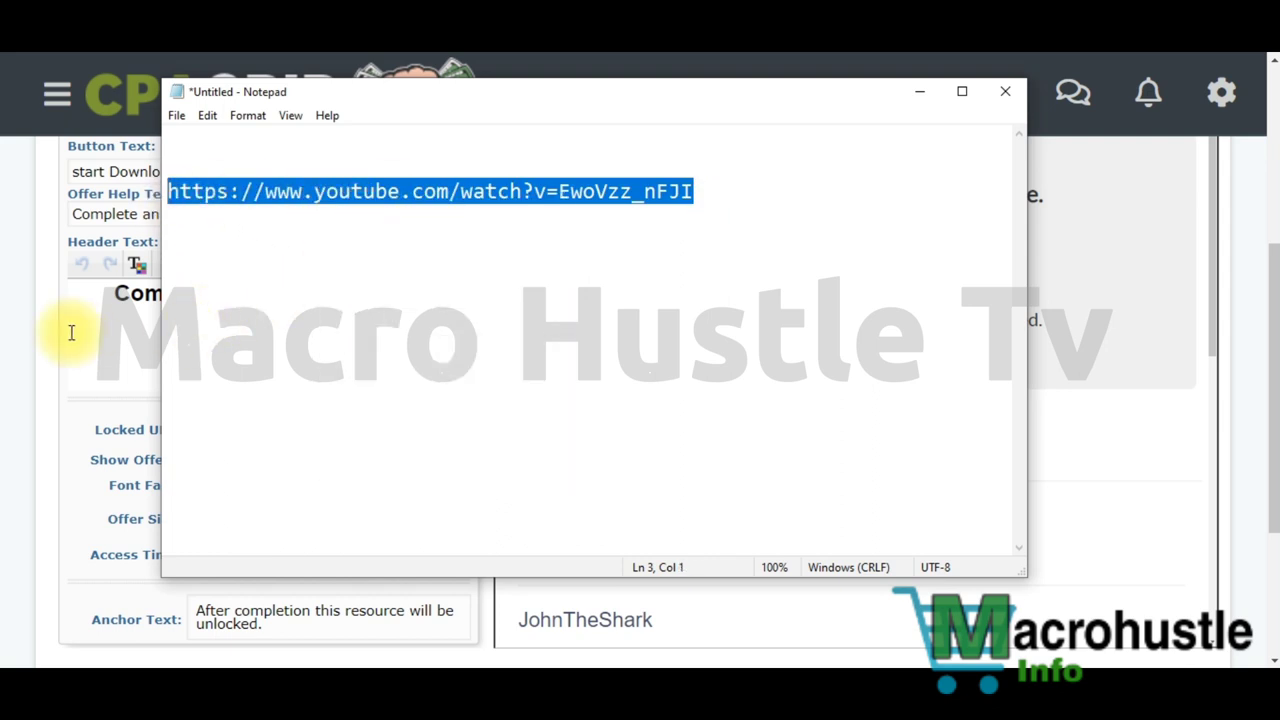
click(71, 332)
click(249, 427)
key(ctrl+v)
scroll(248, 430, down, 1)
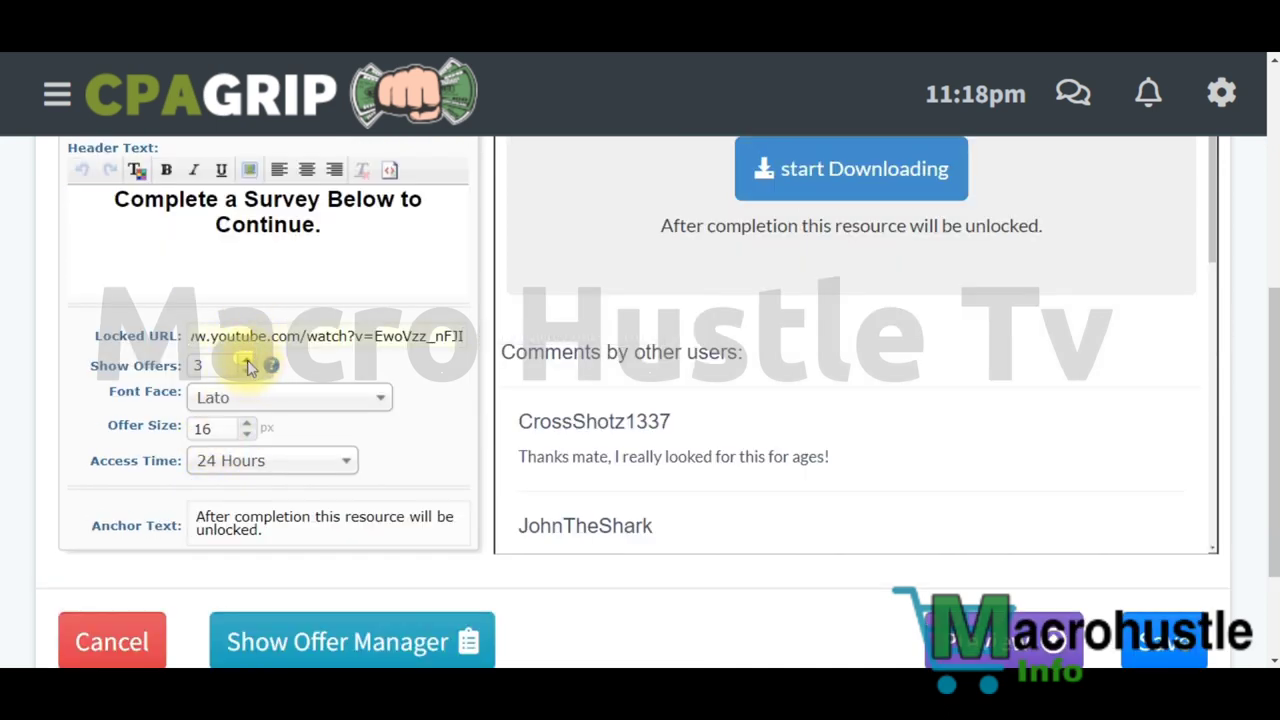
Raise Show Offers from 3 to 5.
click(246, 361)
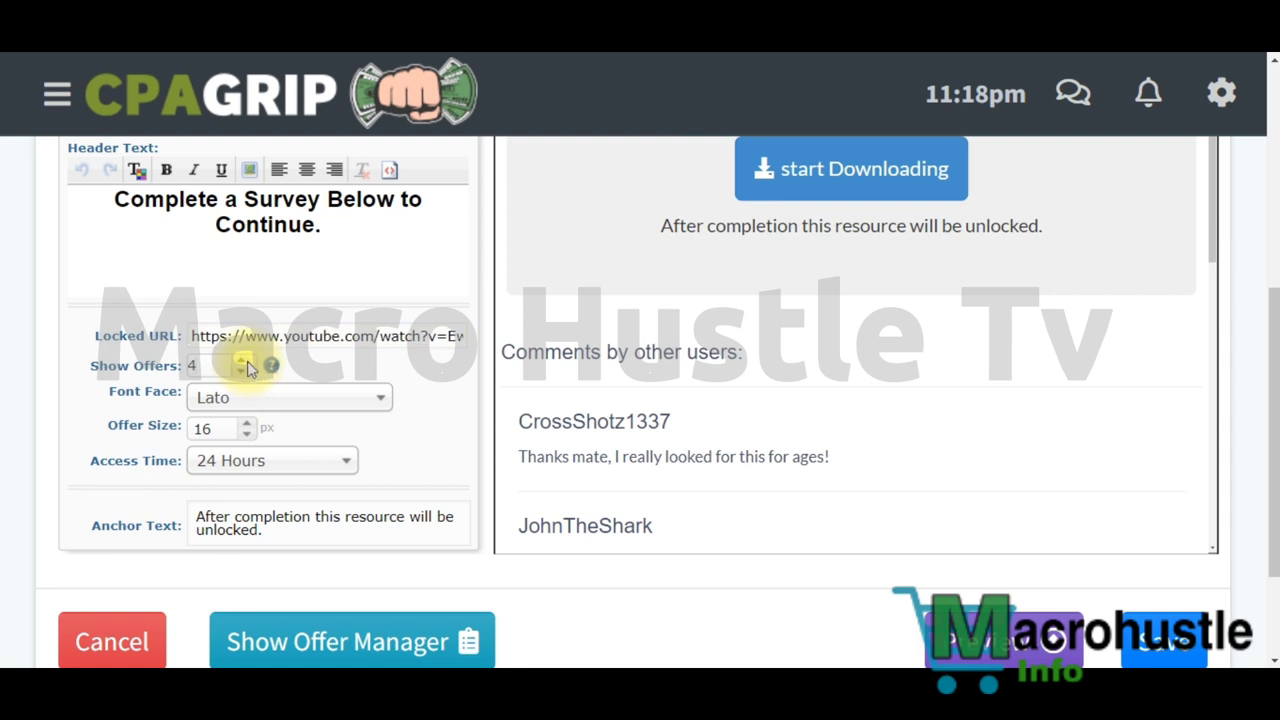
click(246, 361)
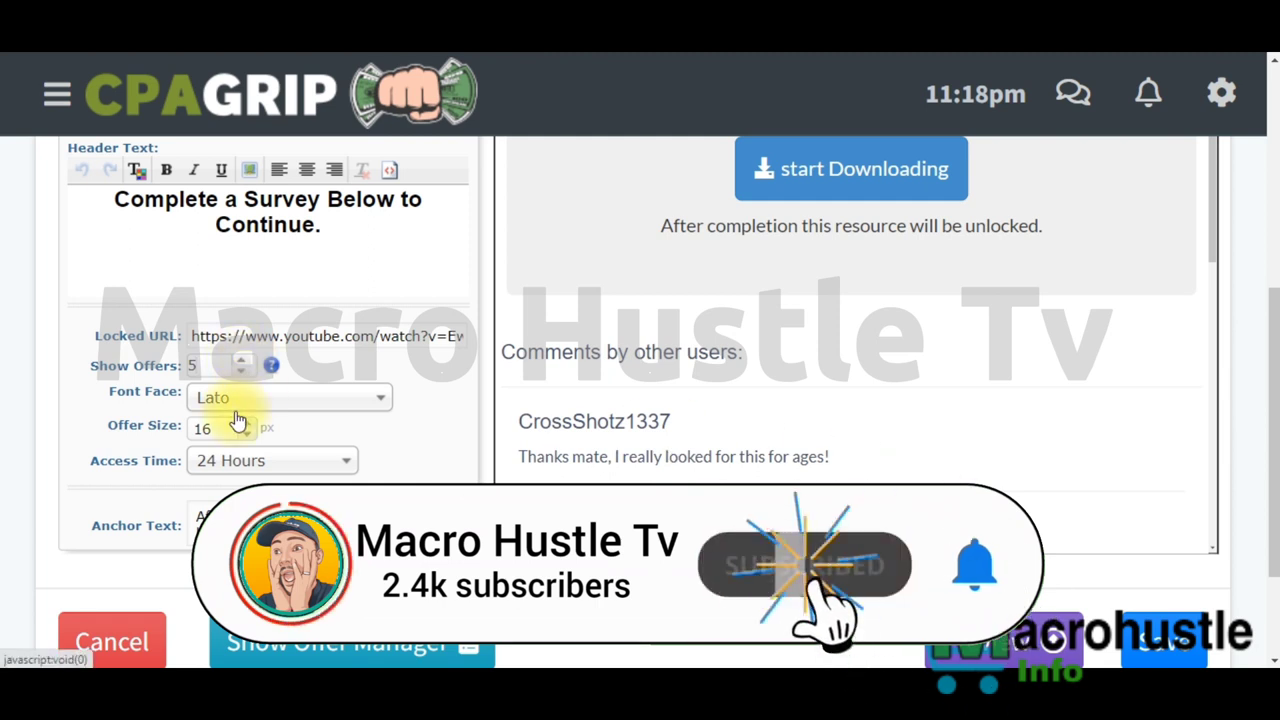
scroll(240, 423, down, 1)
click(241, 277)
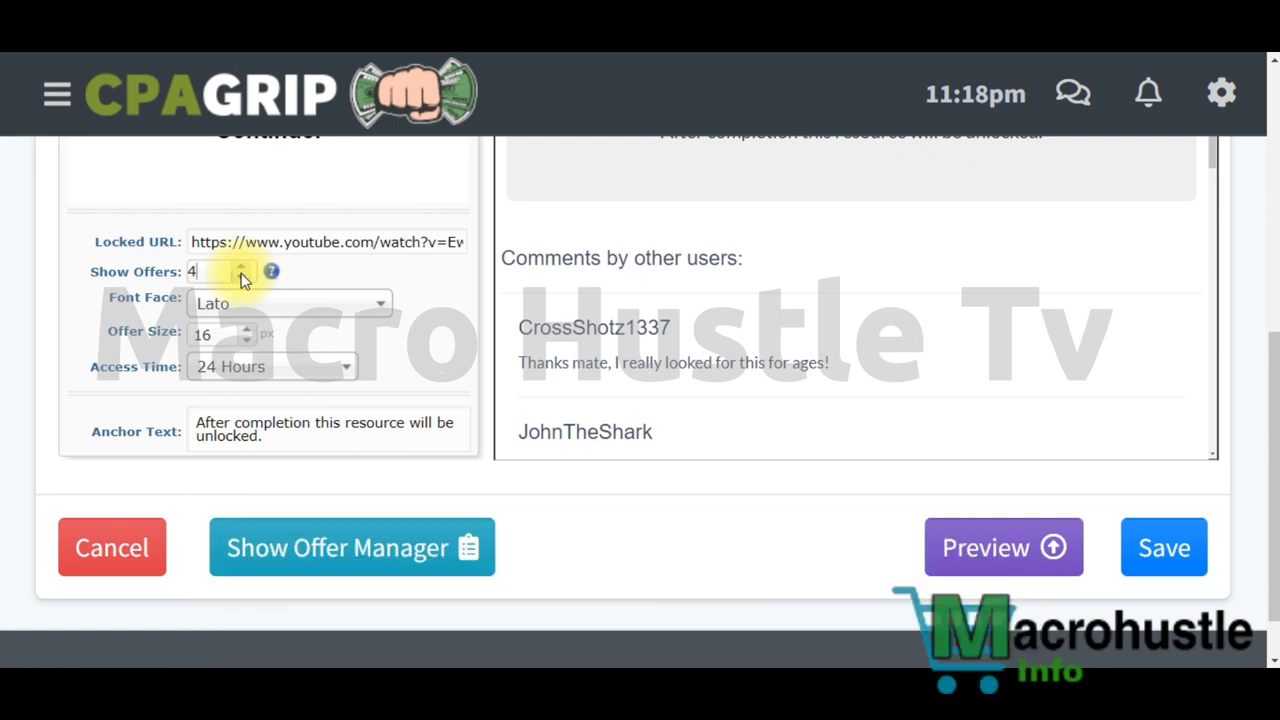
click(241, 270)
Set the locker's Access Time to Forever.
click(270, 367)
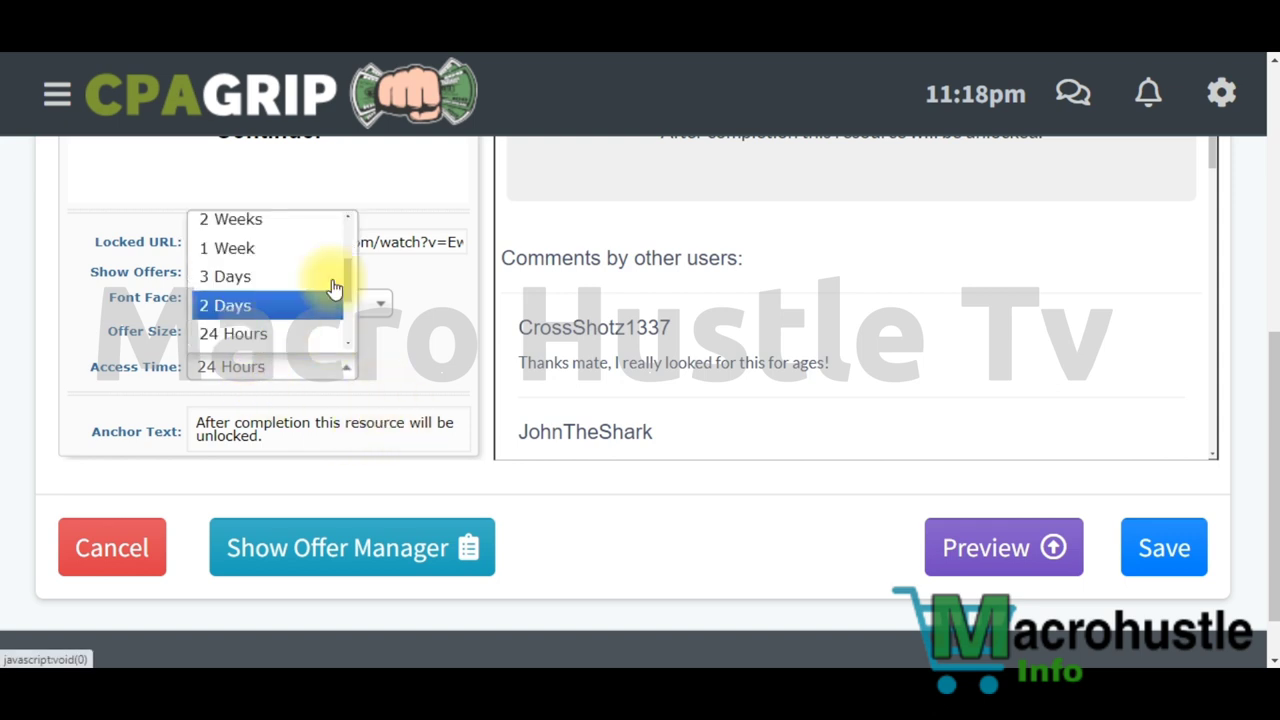
drag(346, 251, 350, 190)
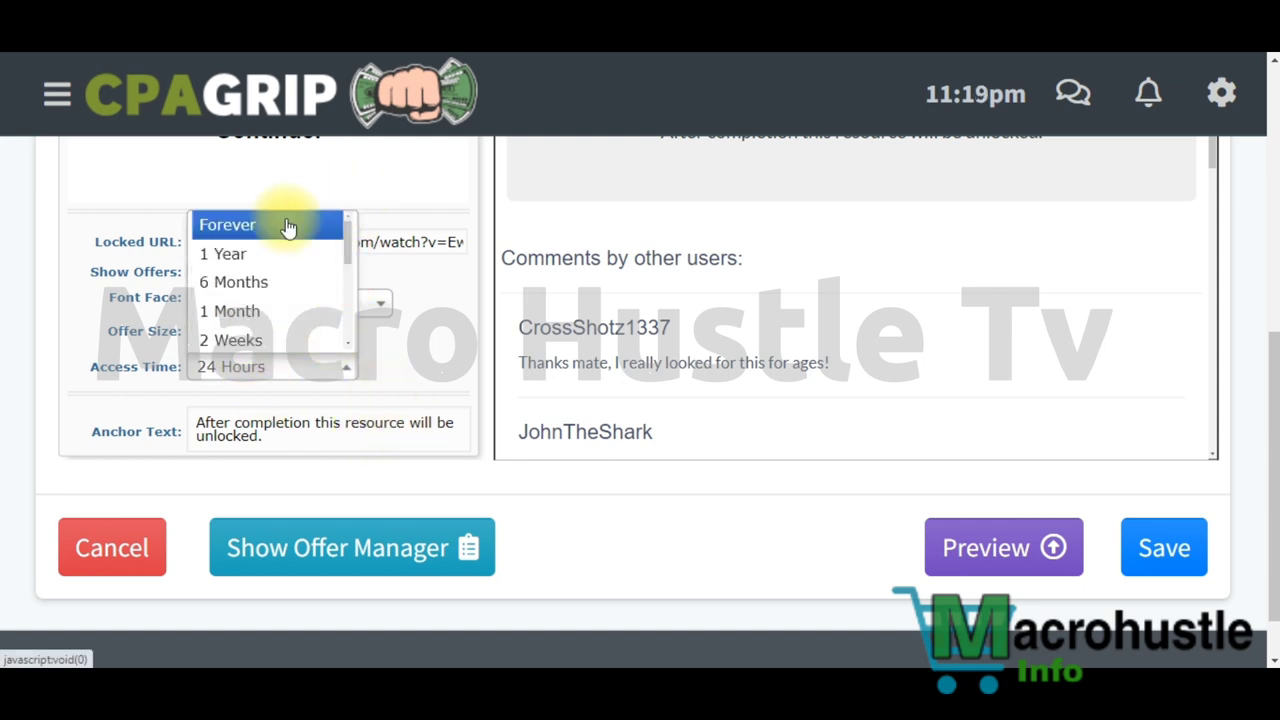
click(251, 220)
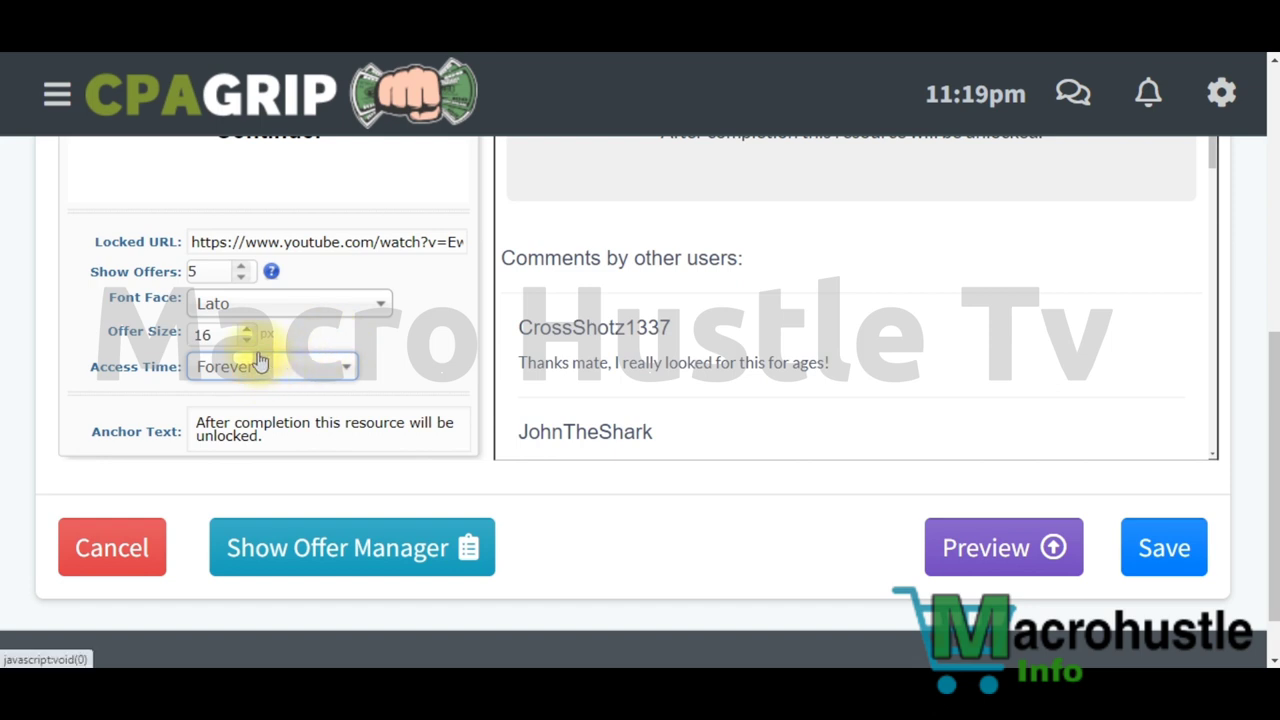
scroll(390, 402, down, 1)
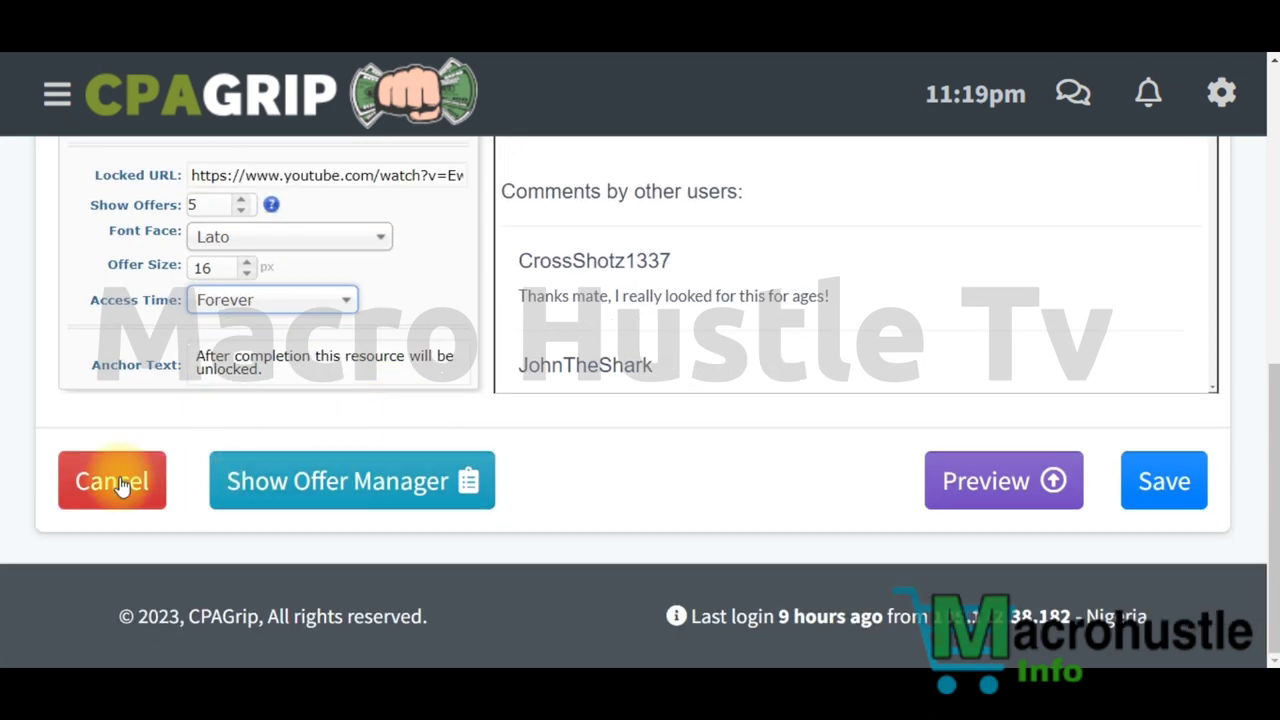
Save the Gaming Room locker and scroll back to the lockers list.
click(1180, 488)
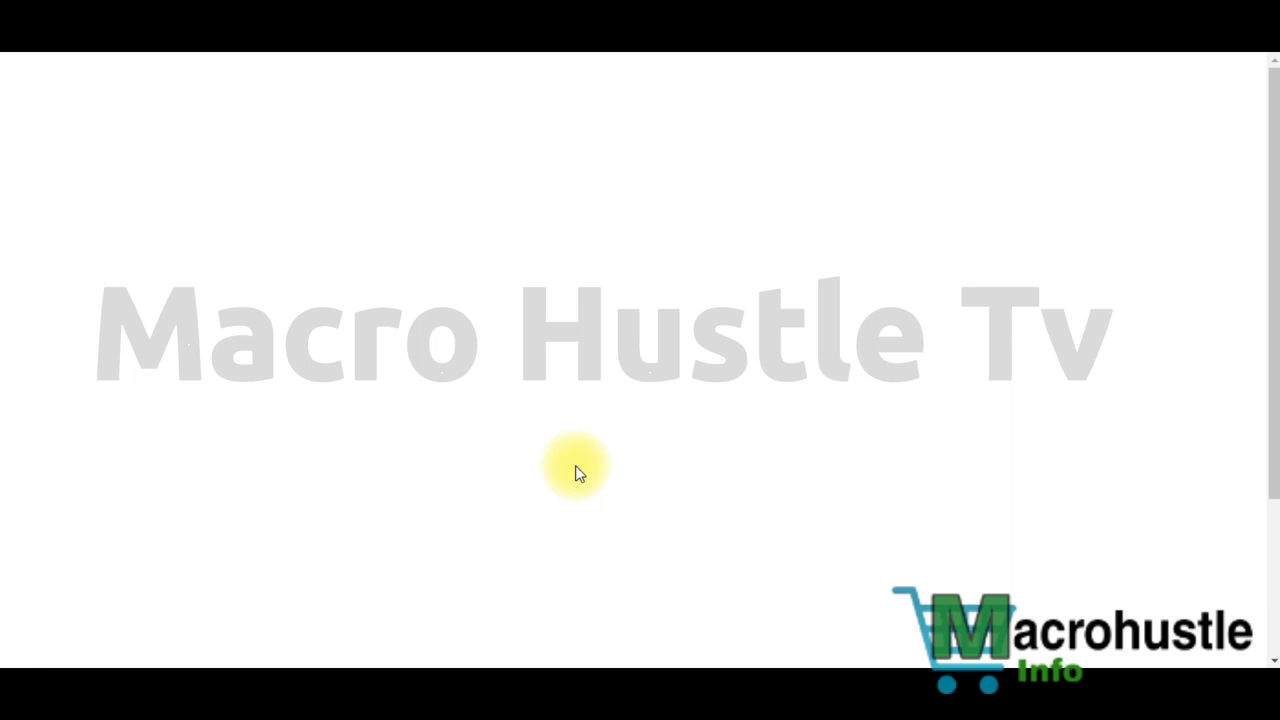
scroll(650, 403, down, 3)
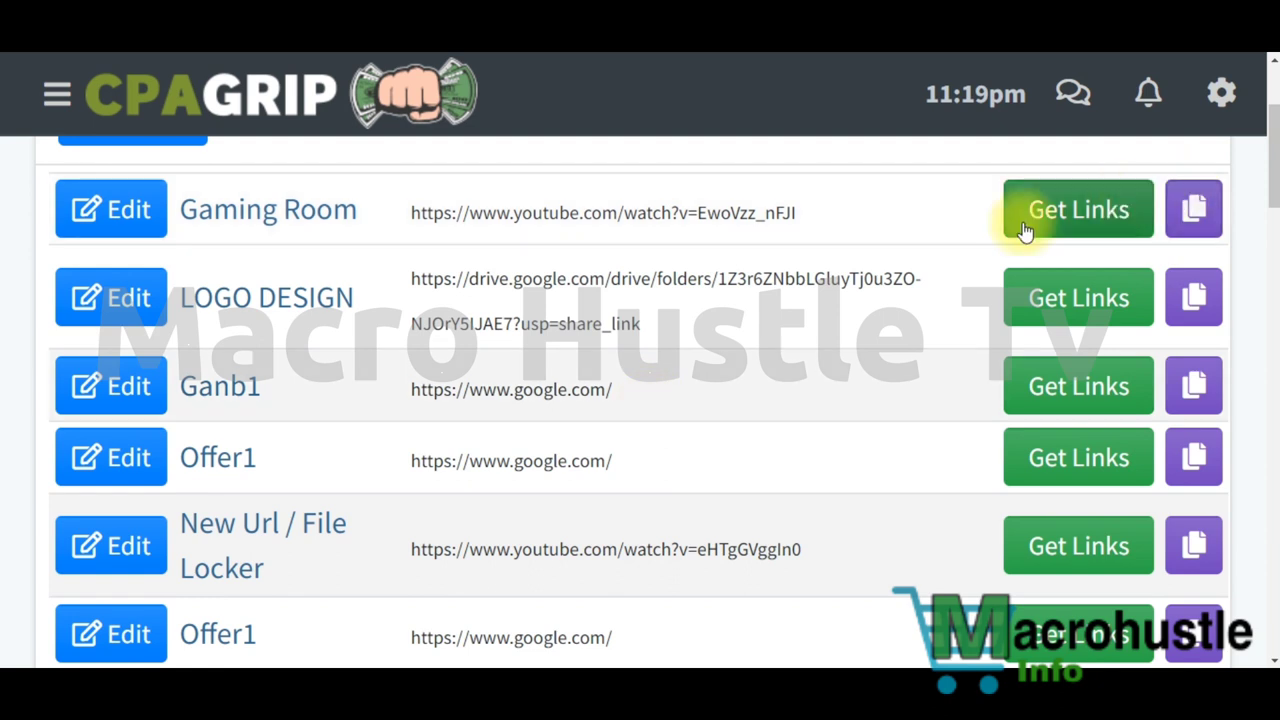
scroll(994, 249, up, 1)
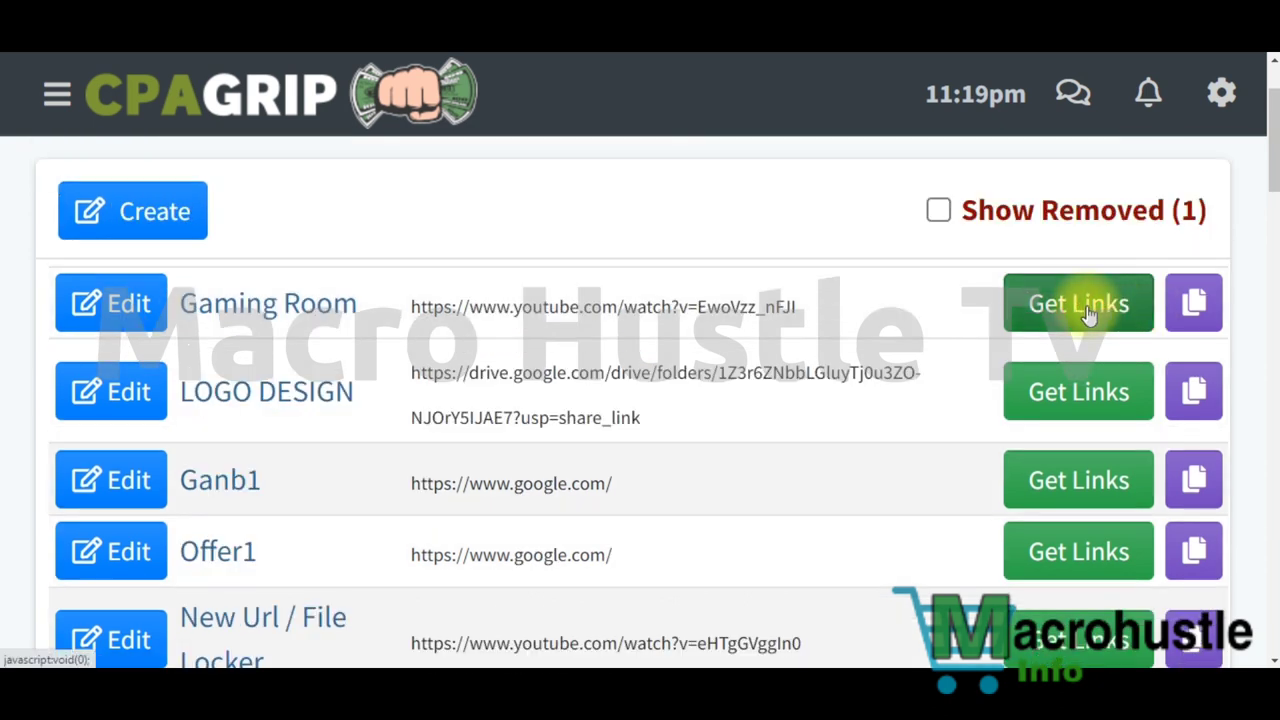
Generate Gaming Room's share links and highlight the gigainstall.com link.
click(1090, 313)
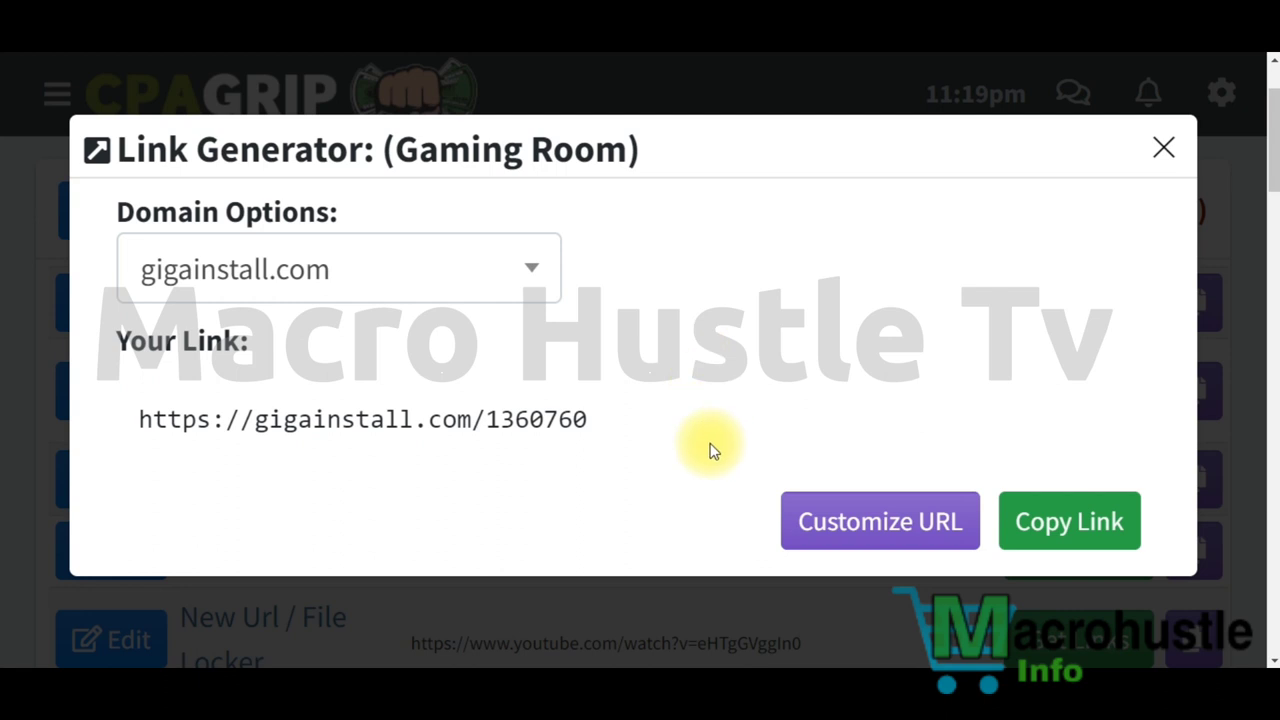
drag(600, 421, 134, 418)
click(307, 415)
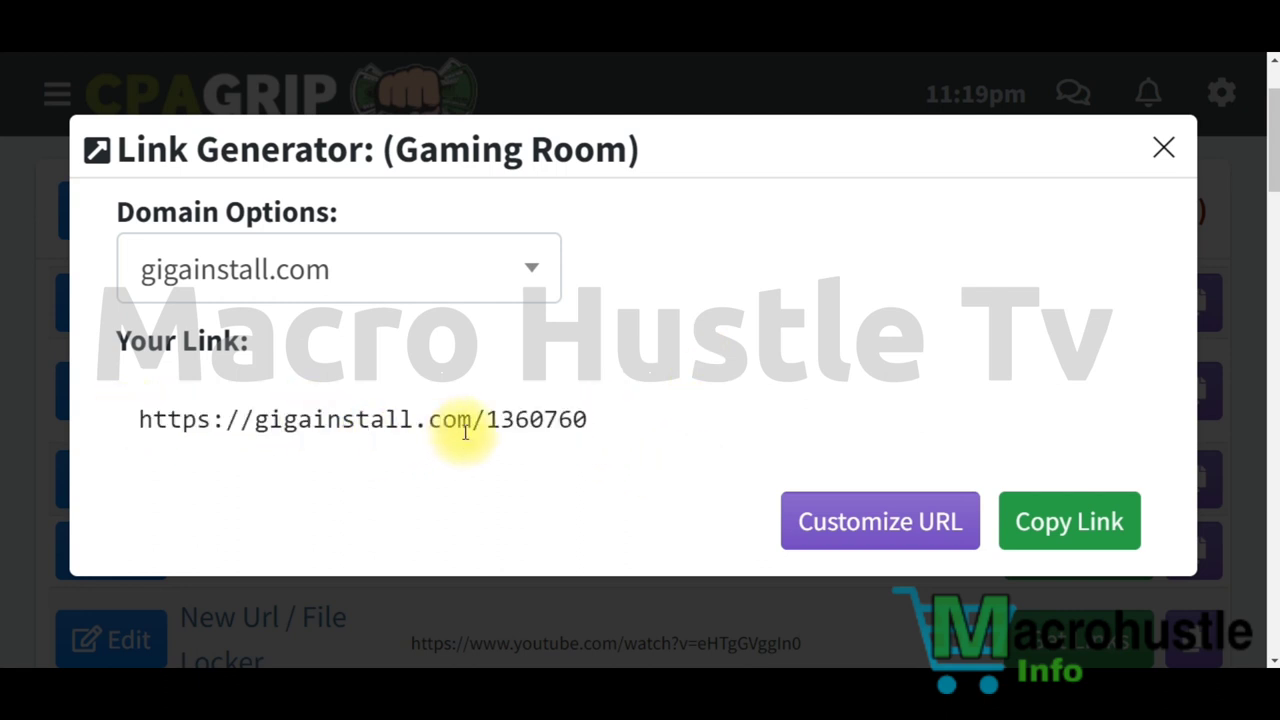
drag(471, 419, 257, 427)
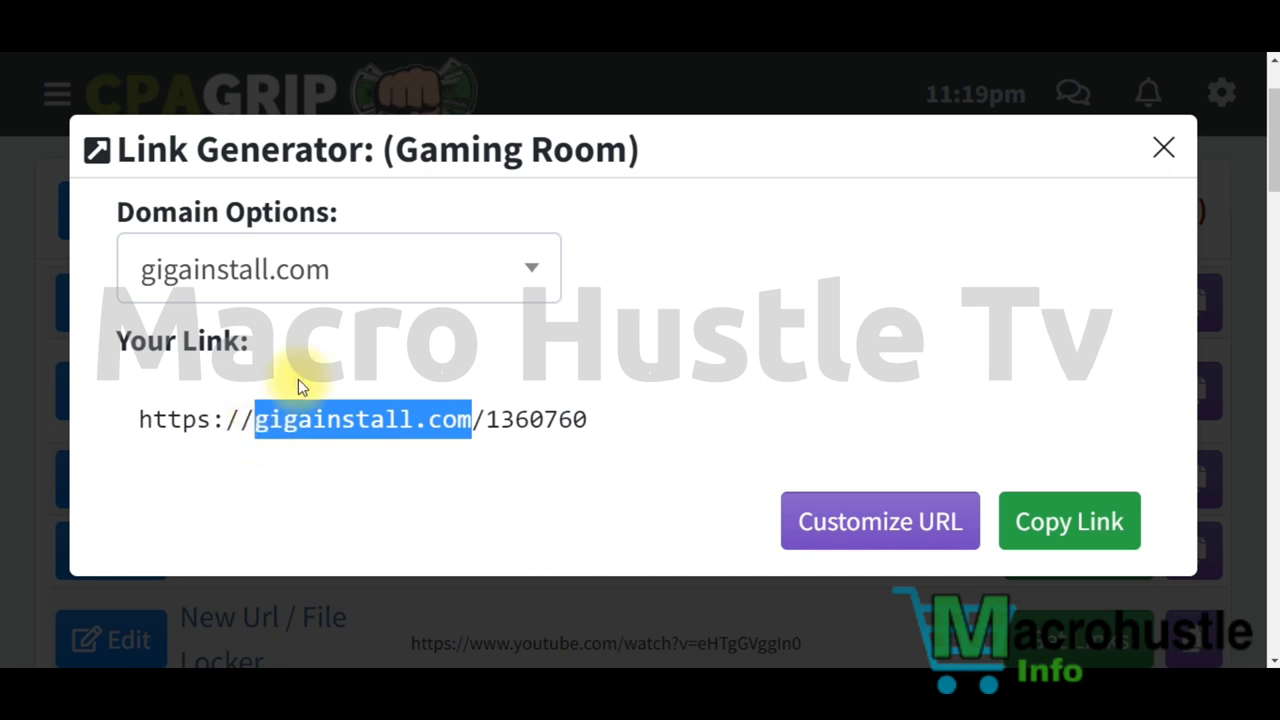
click(368, 284)
scroll(297, 503, down, 4)
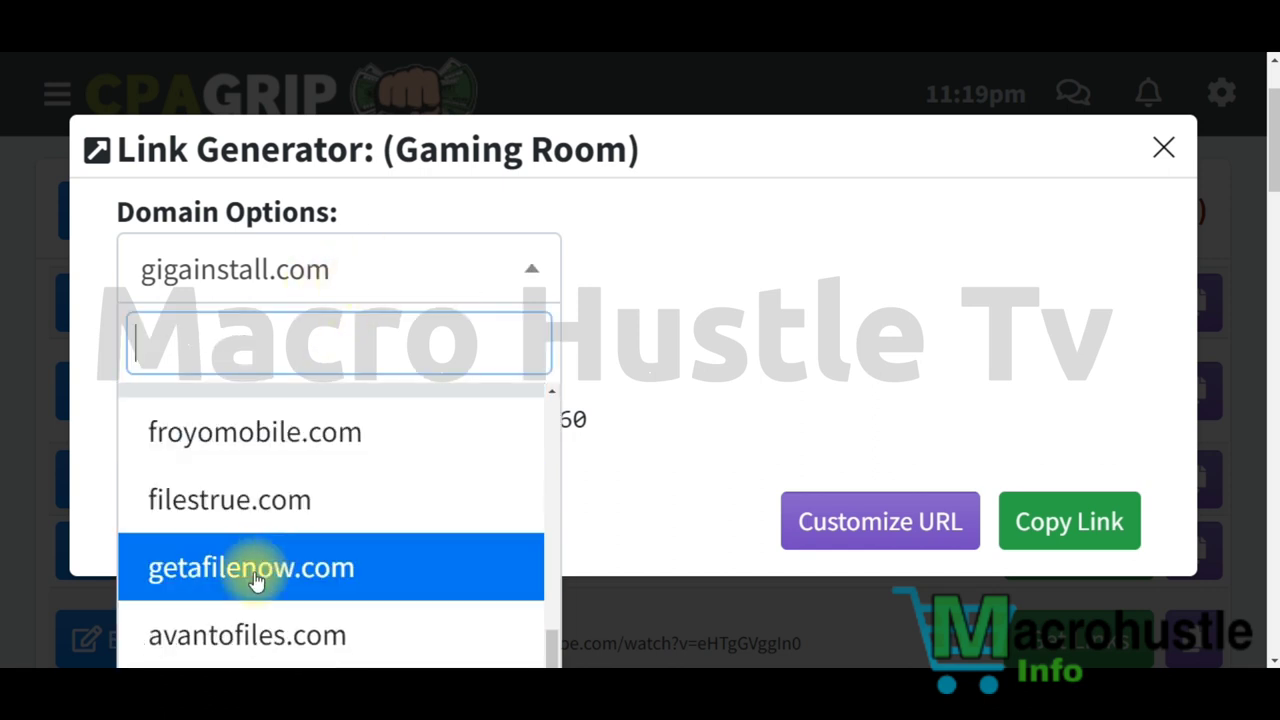
scroll(255, 580, down, 1)
click(250, 589)
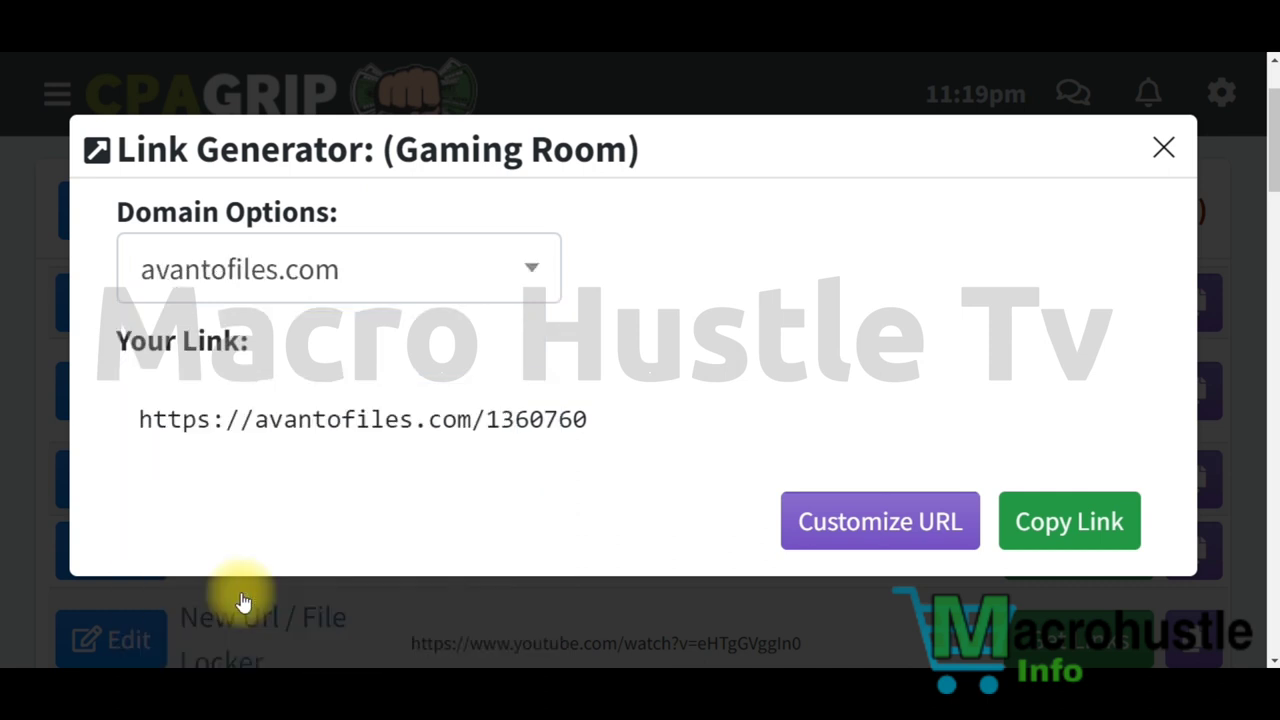
click(1084, 540)
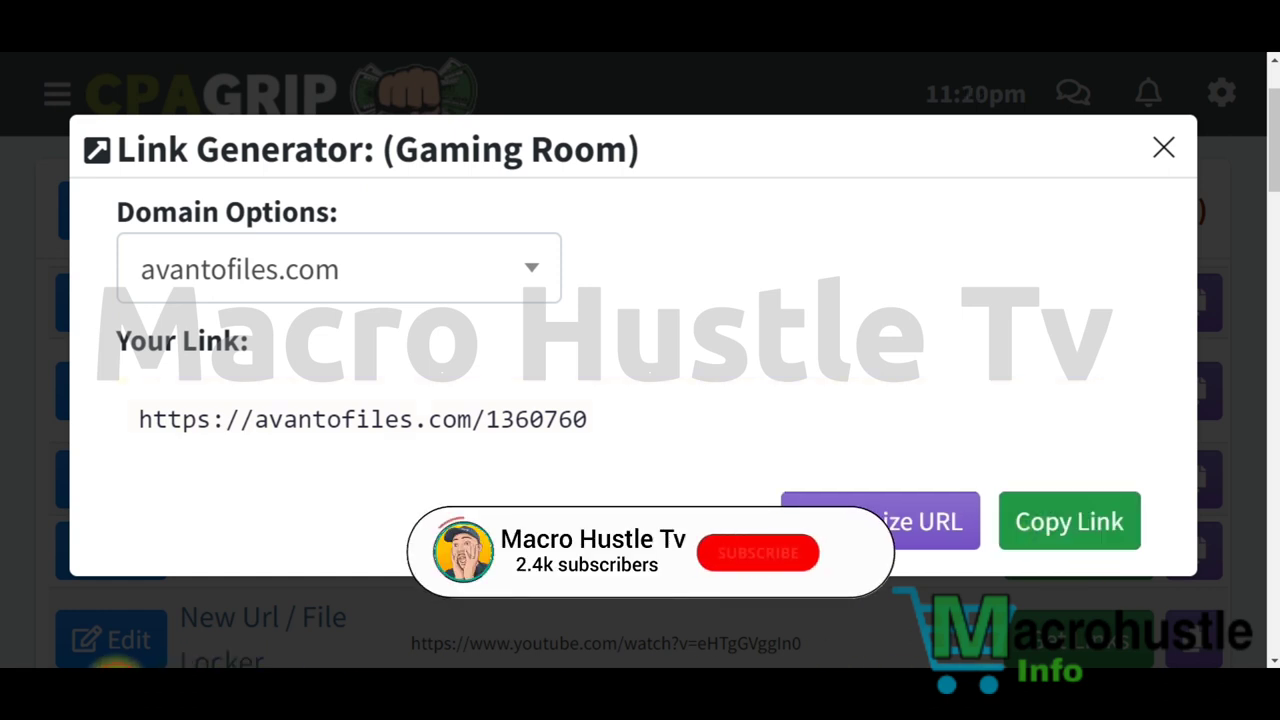
key(alt+Tab)
click(254, 268)
click(840, 200)
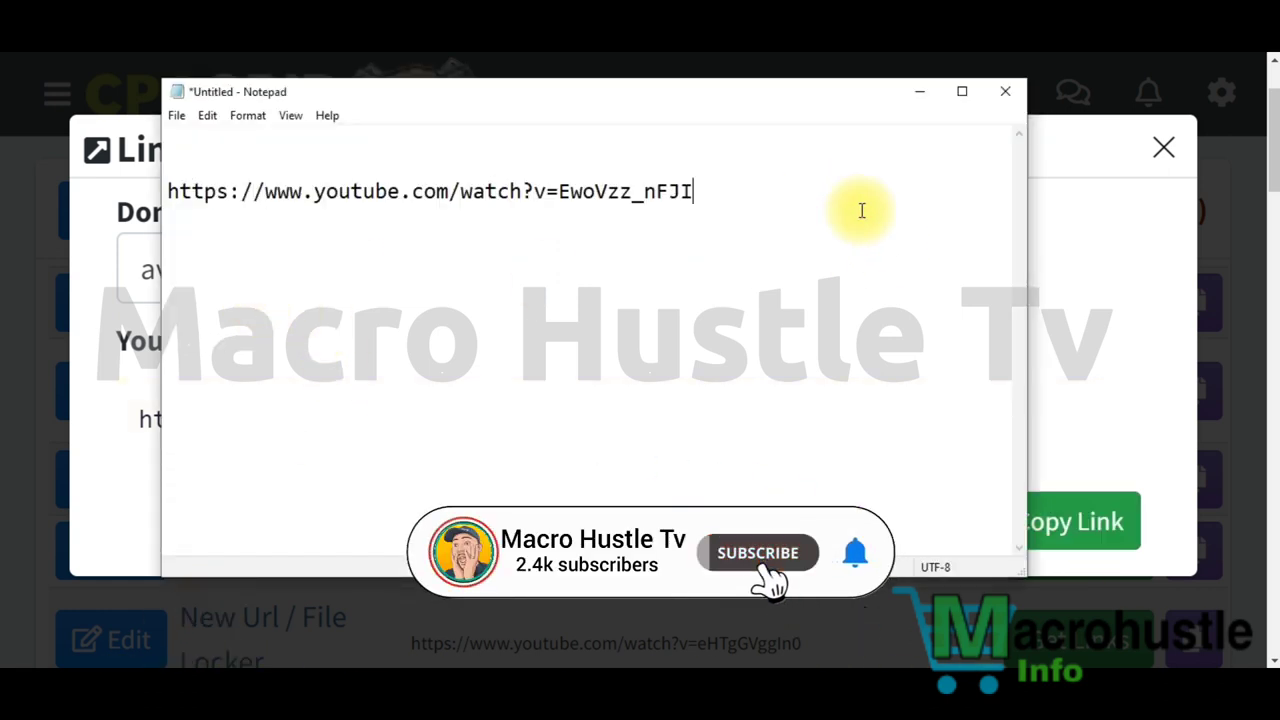
key(Return)
key(Return)
key(Return)
key(ctrl+v)
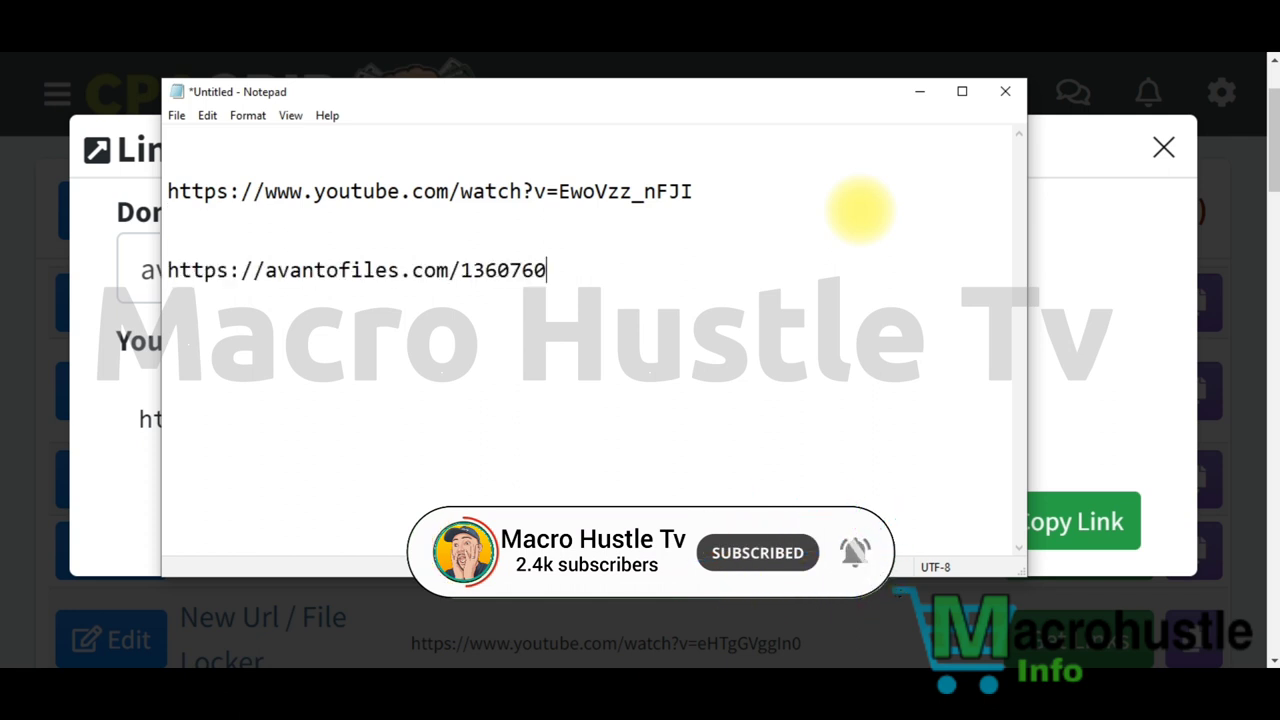
Delete the old YouTube link and the blank lines left above the share link.
drag(693, 191, 152, 188)
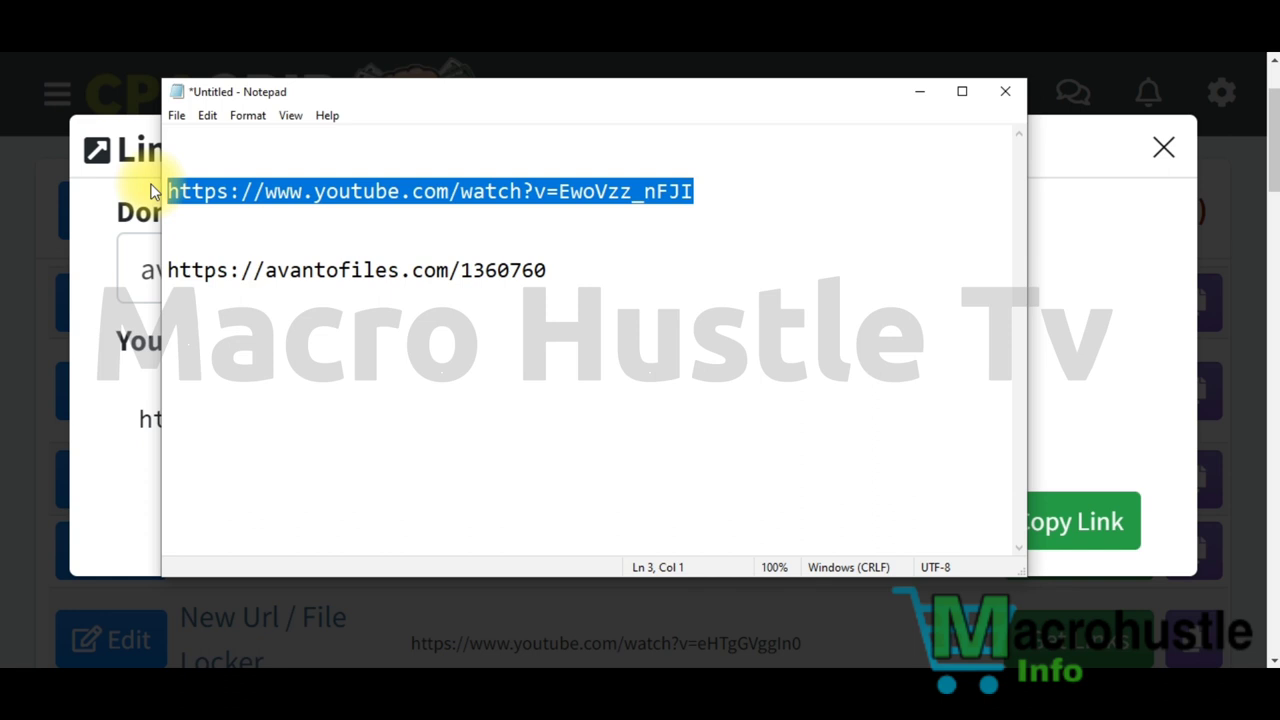
key(Delete)
click(196, 236)
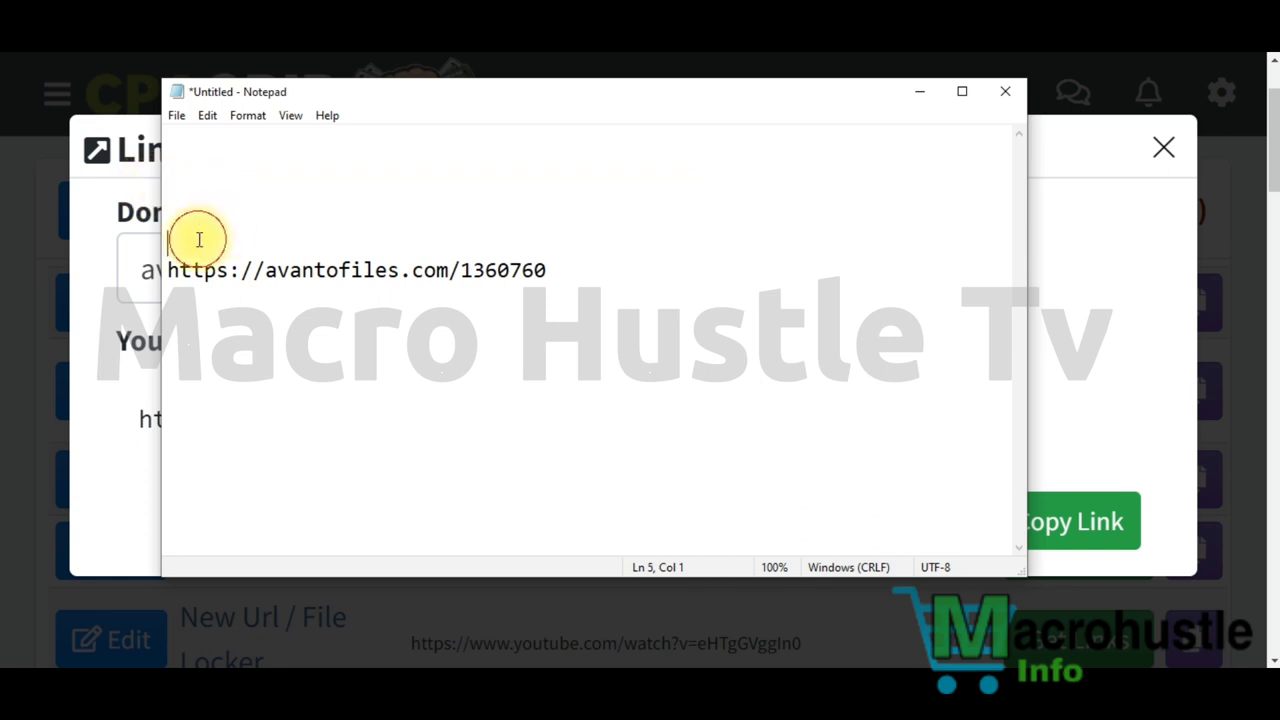
key(BackSpace)
key(BackSpace)
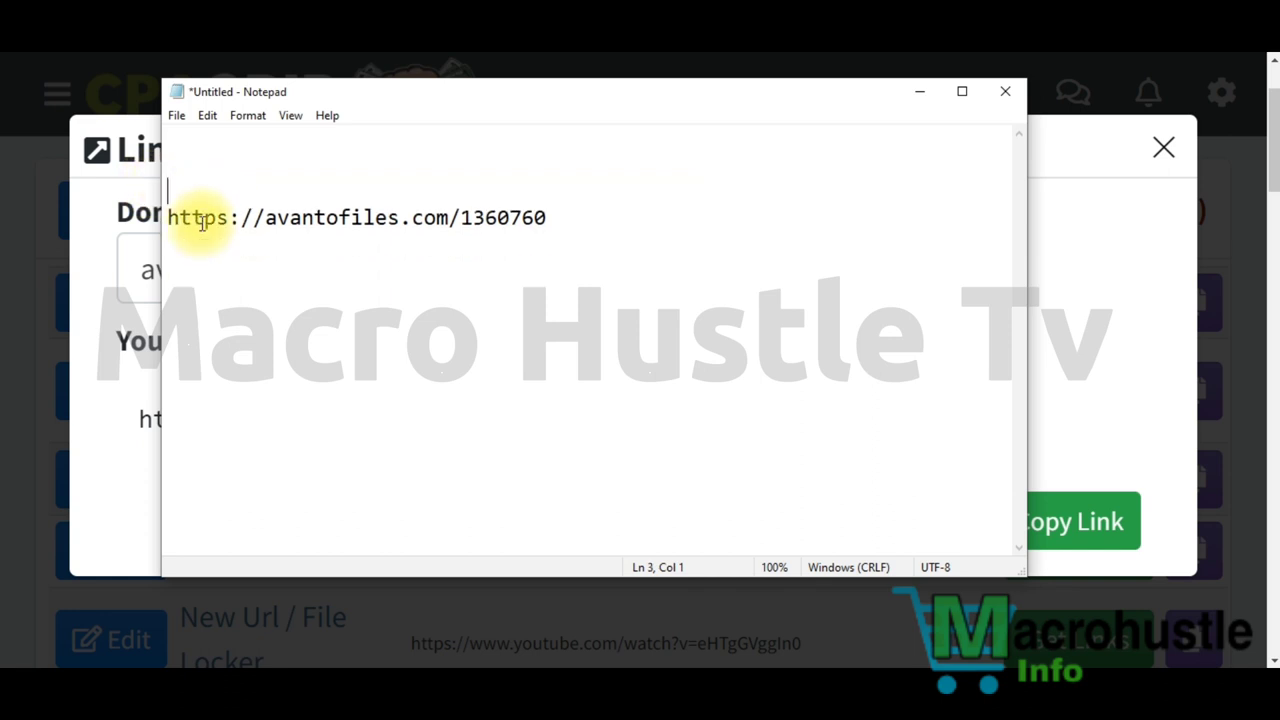
drag(625, 218, 169, 209)
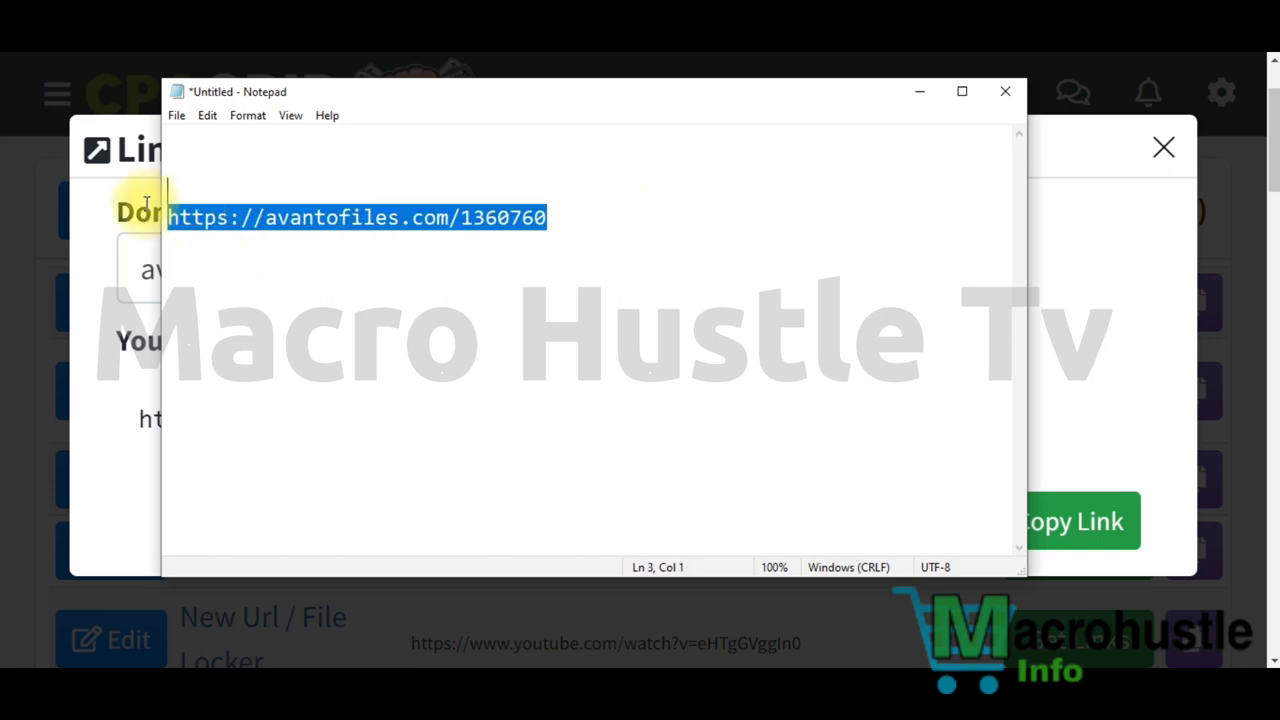
click(334, 272)
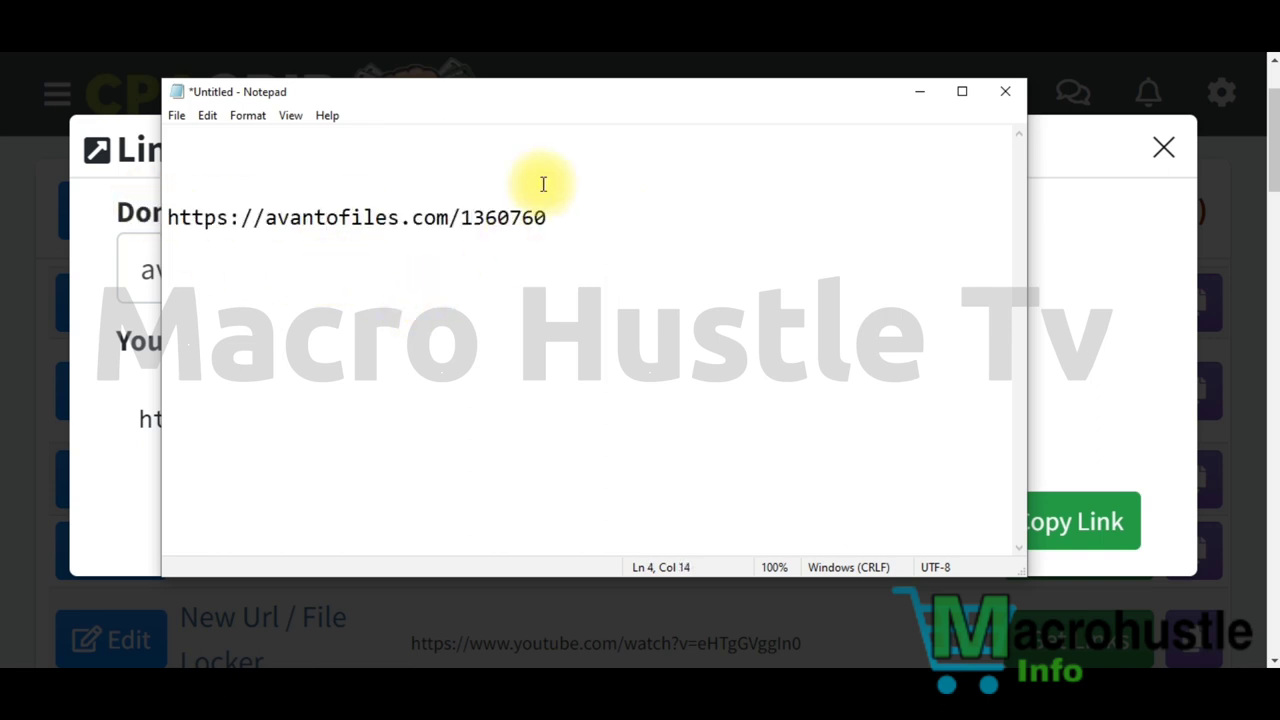